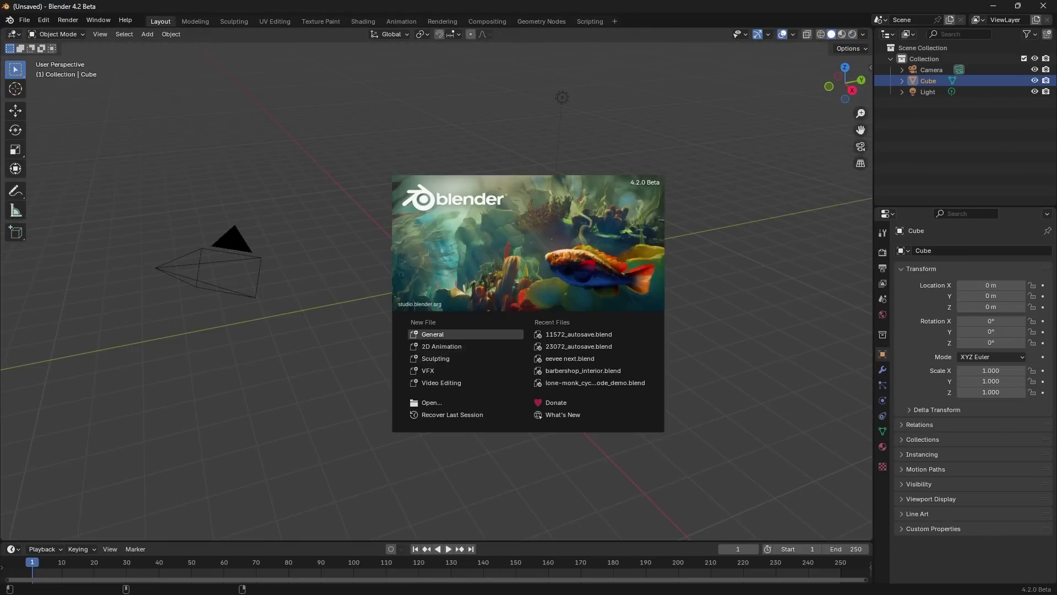
- Orbit the viewport around the default cube to look down on it
middle_click_drag(496, 330, 484, 353)
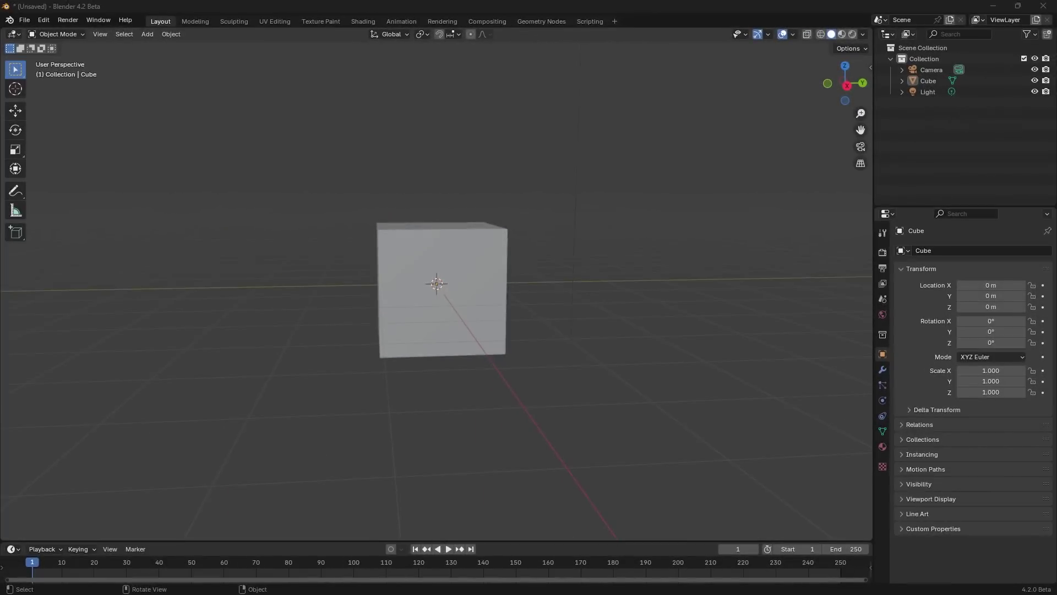
middle_click_drag(473, 93, 506, 89)
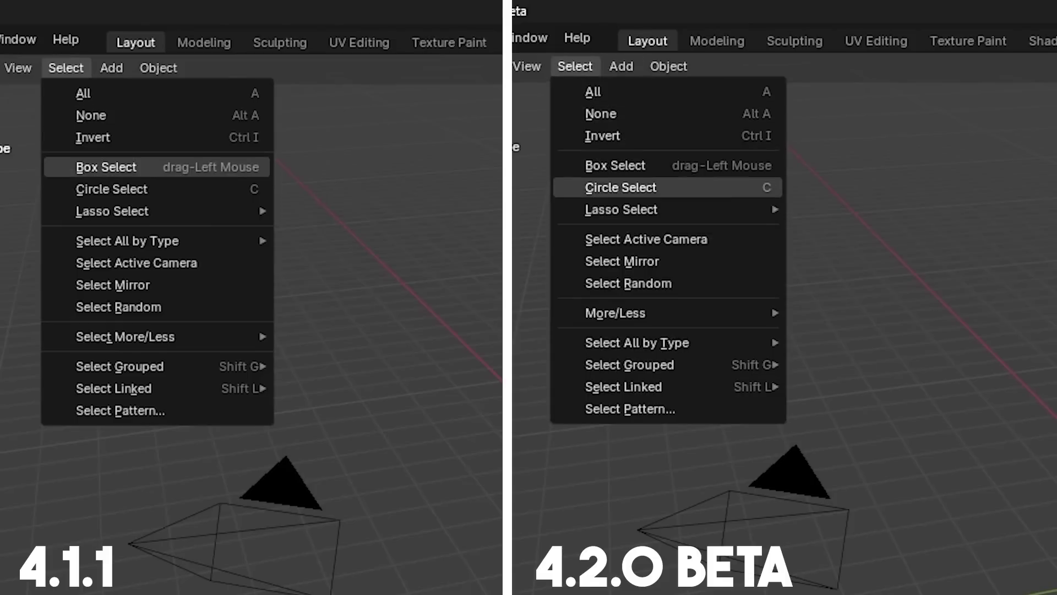
- Browse the Select menu's submenus and the Object menu's new Modifiers entry, comparing them against 4.1.1
mouse_move(621, 209)
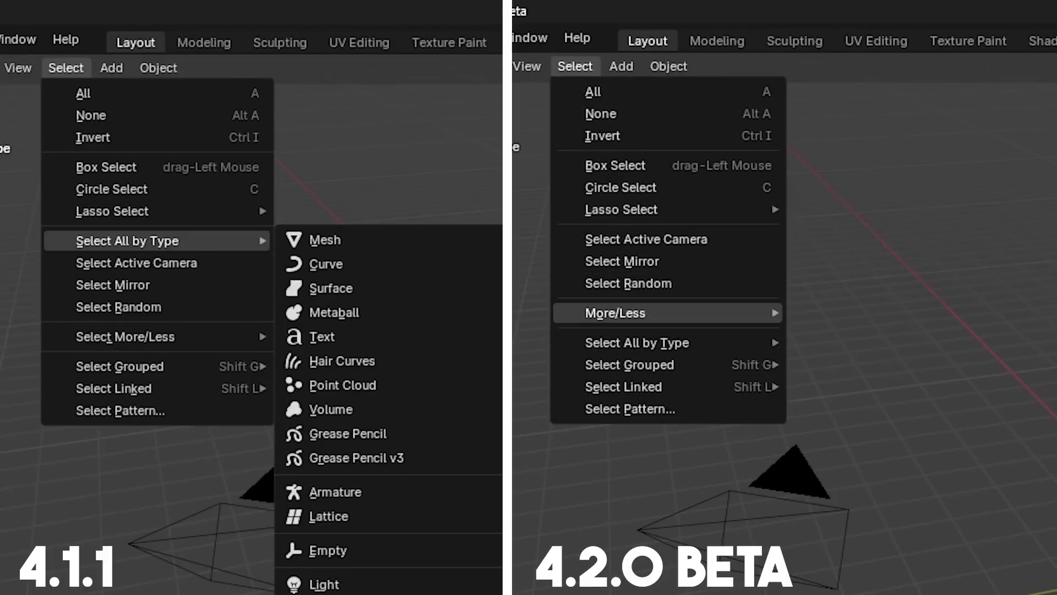
mouse_move(615, 312)
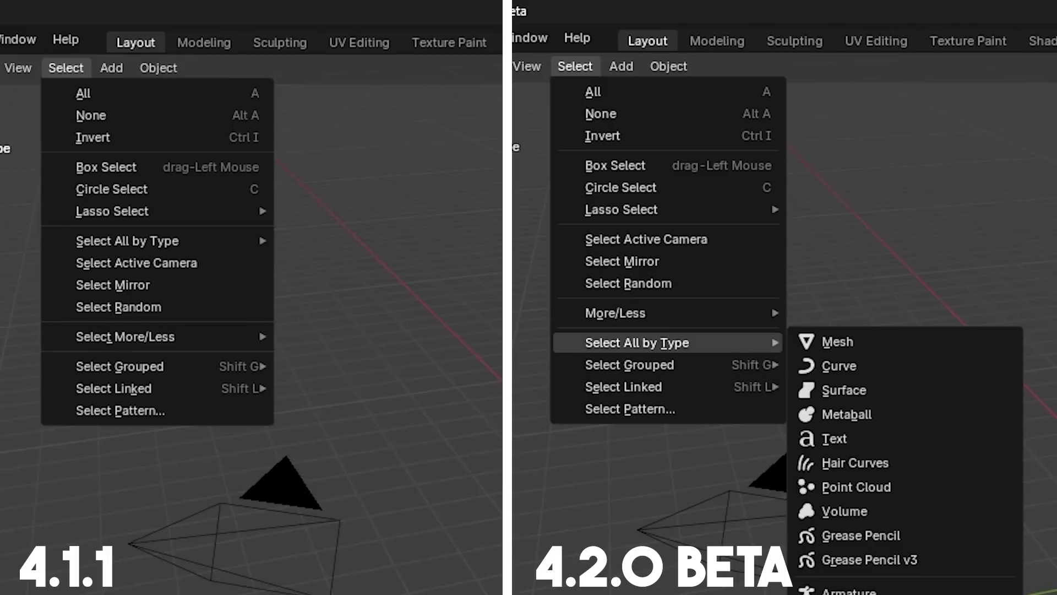
mouse_move(119, 366)
mouse_move(629, 364)
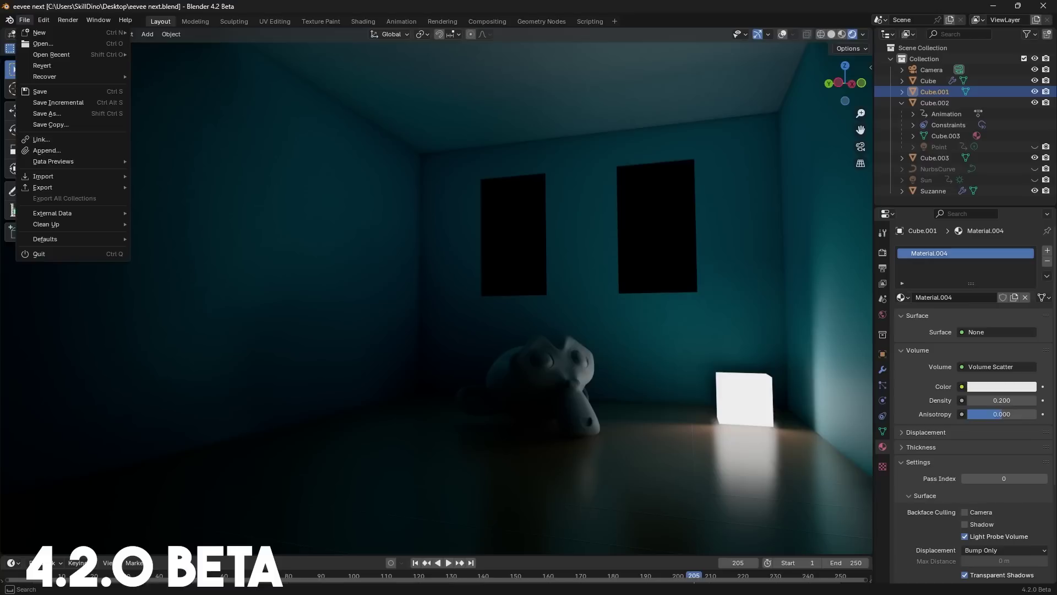
- Open Manage Unused Data, centre its window, and view the Sculpt menu
mouse_move(47, 224)
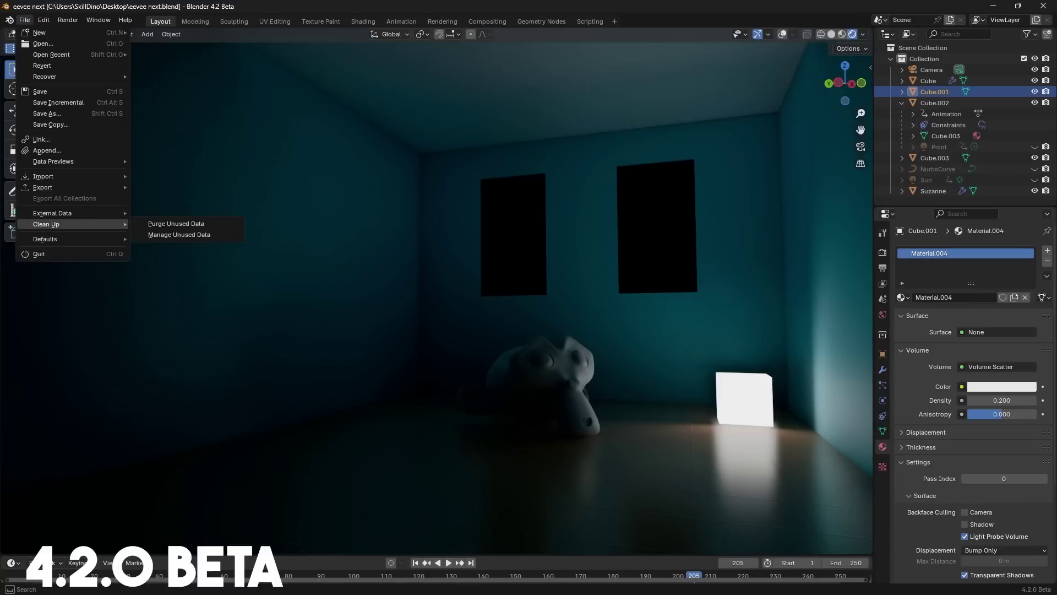
left_click(179, 235)
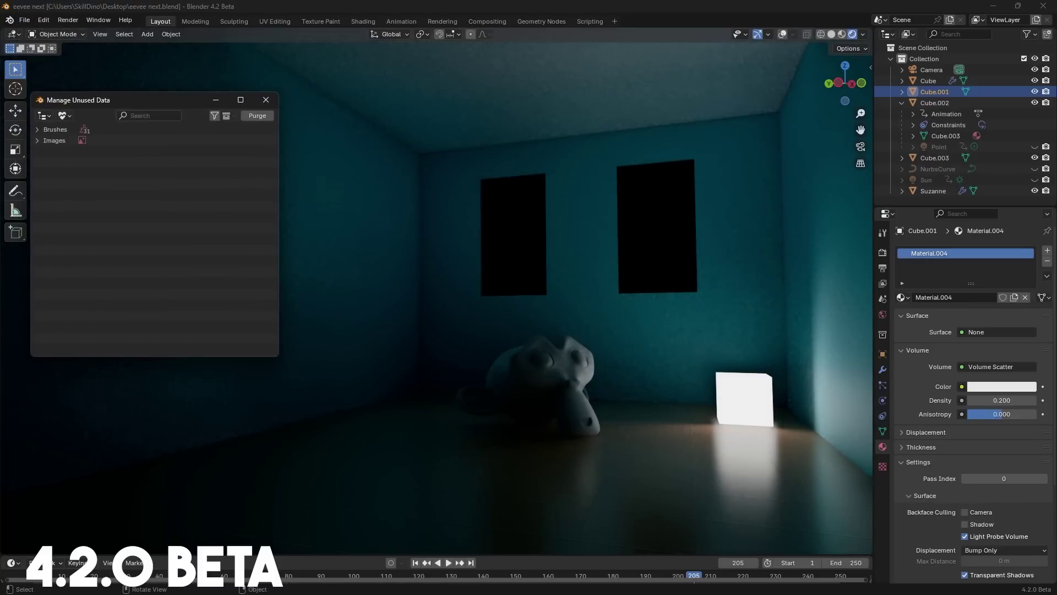
left_click_drag(138, 99, 445, 199)
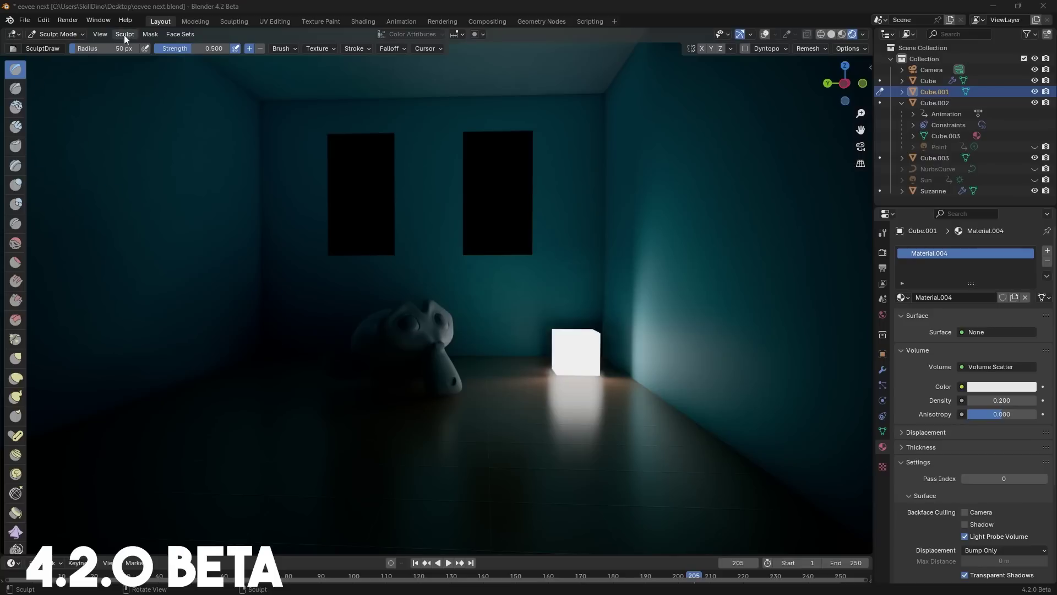
left_click(124, 34)
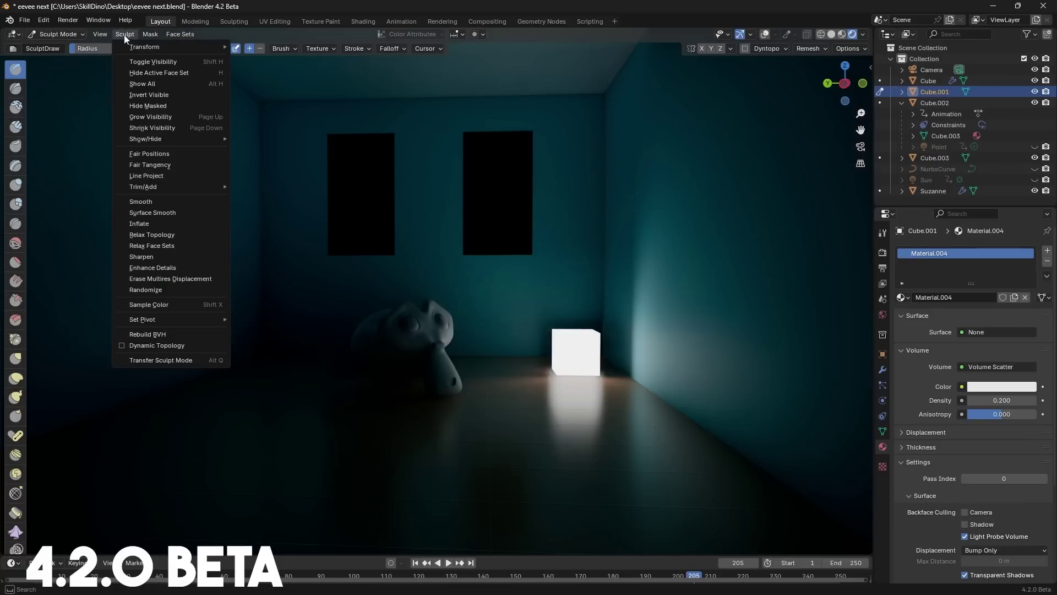
mouse_move(138, 50)
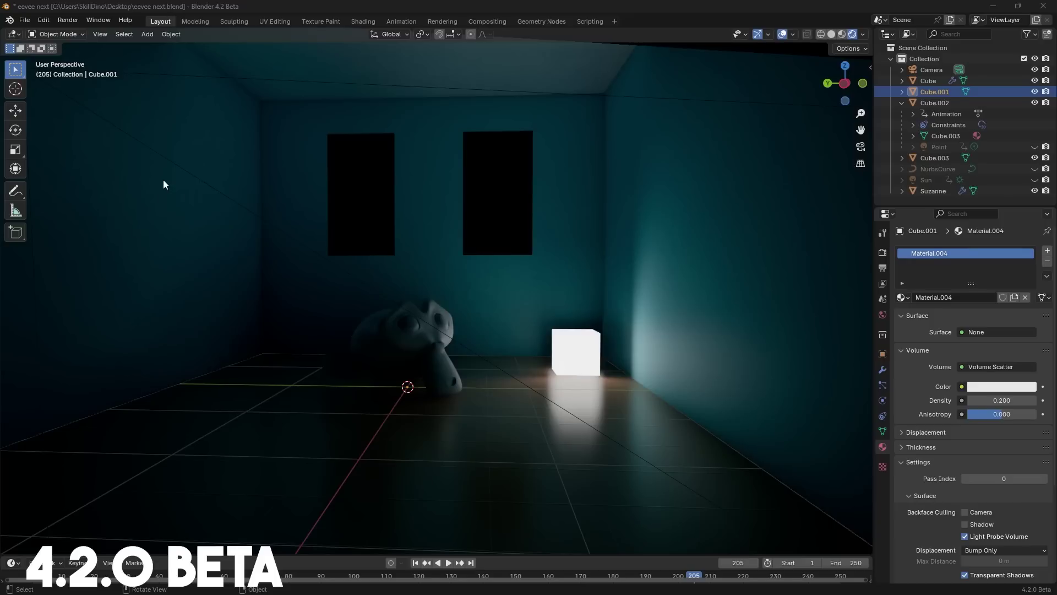
- Show the Open Recent options for eevee next.blend
left_click(29, 22)
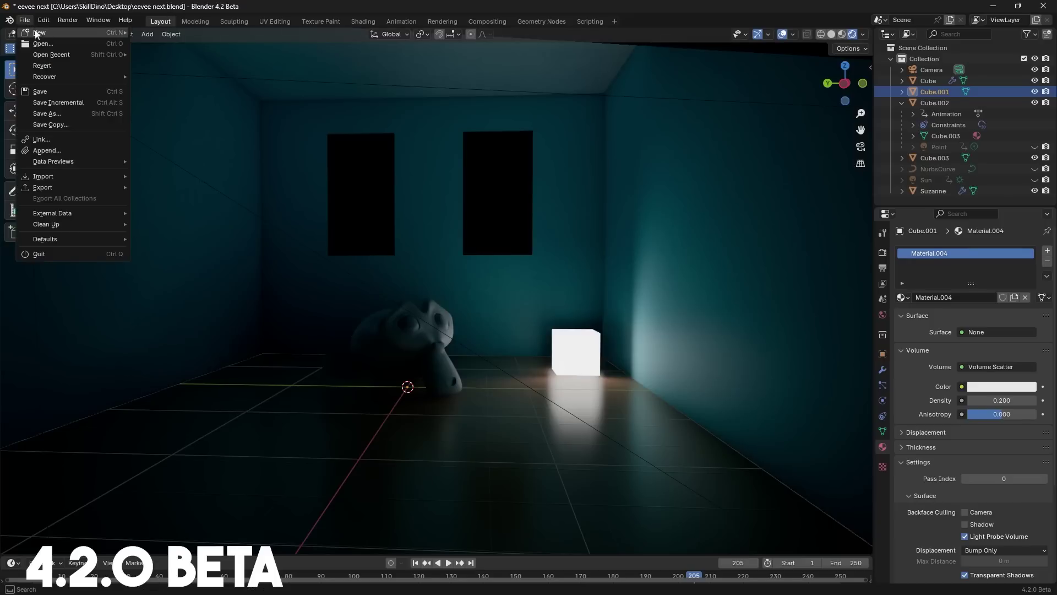
mouse_move(76, 54)
right_click(158, 54)
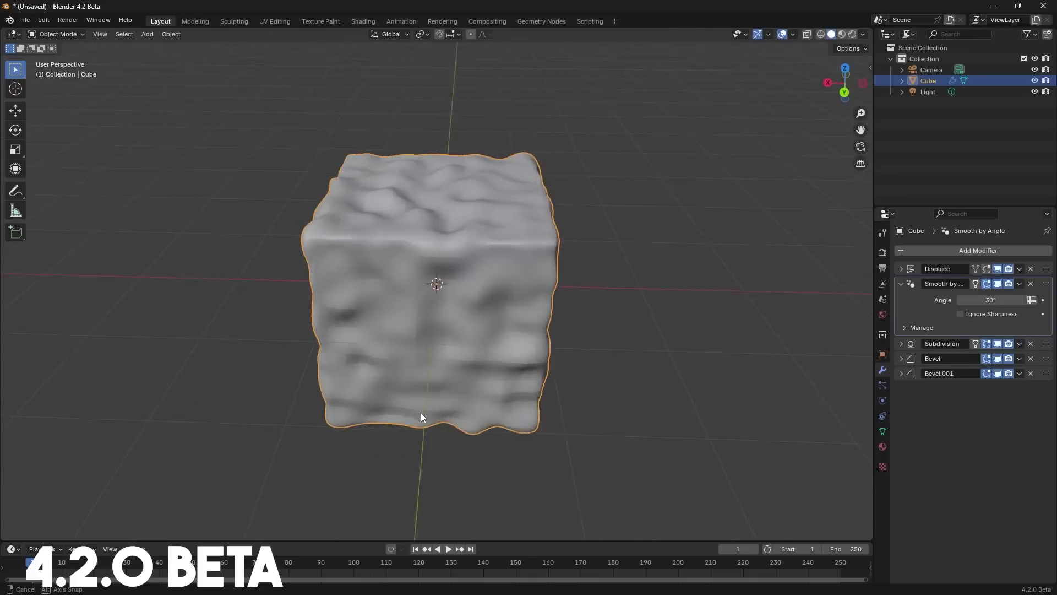
- Move Smooth by Angle last and Displace below Bevel, then hide viewport camera guides
middle_click_drag(421, 412, 695, 369)
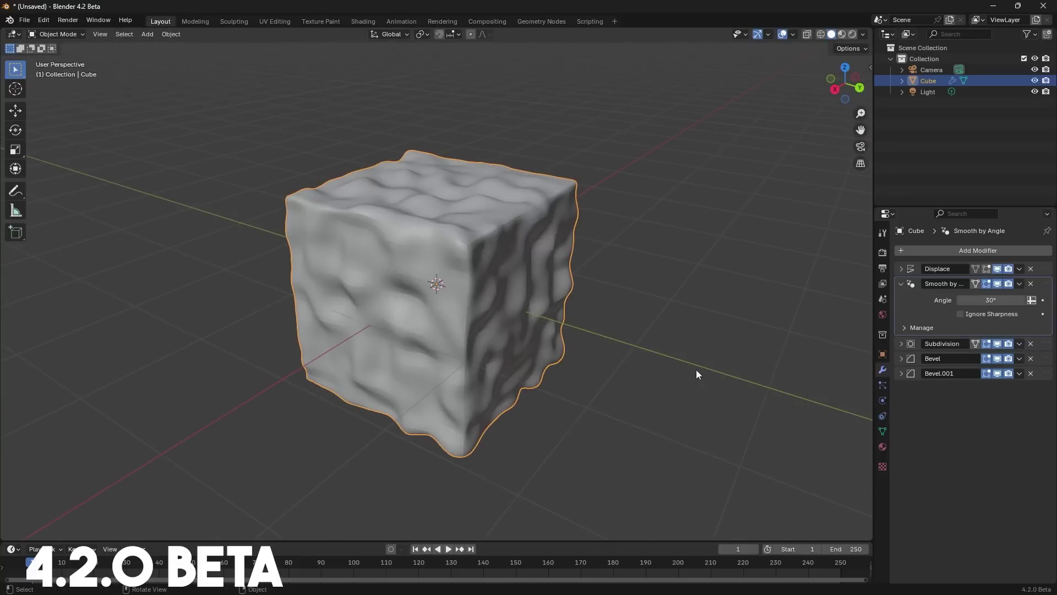
left_click(1023, 283)
left_click(950, 358)
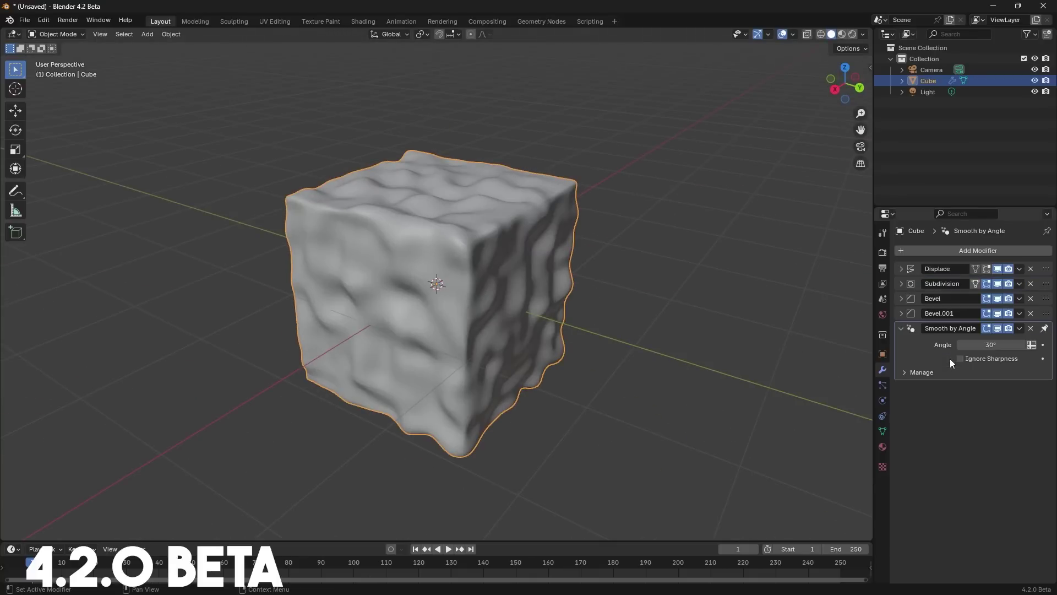
left_click(898, 329)
mouse_move(1046, 313)
left_mouse_down()
mouse_move(1046, 457)
mouse_move(1046, 314)
left_mouse_up()
left_click_drag(1046, 268, 1037, 317)
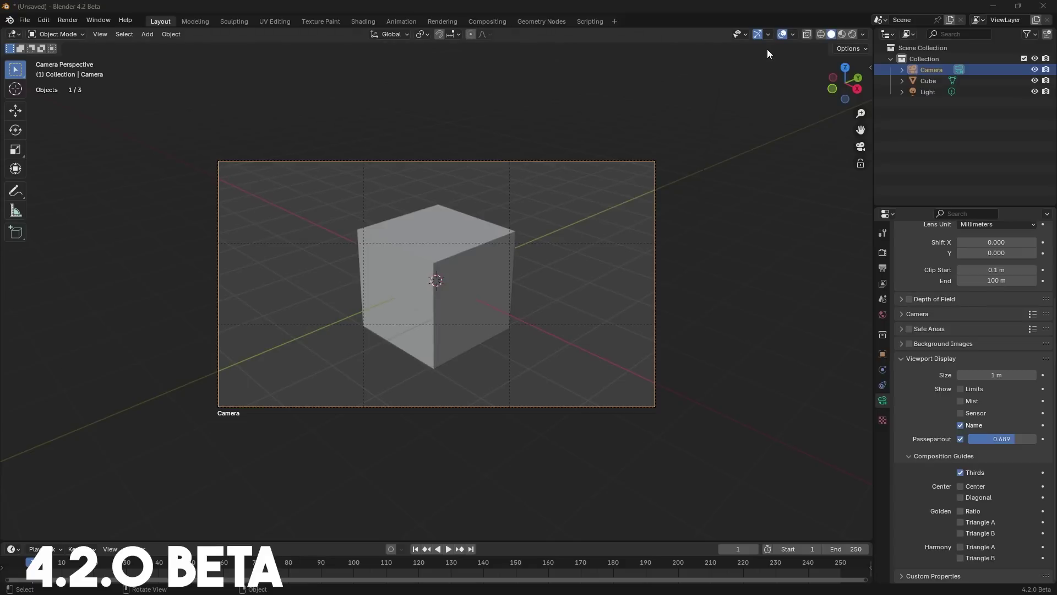
left_click(796, 35)
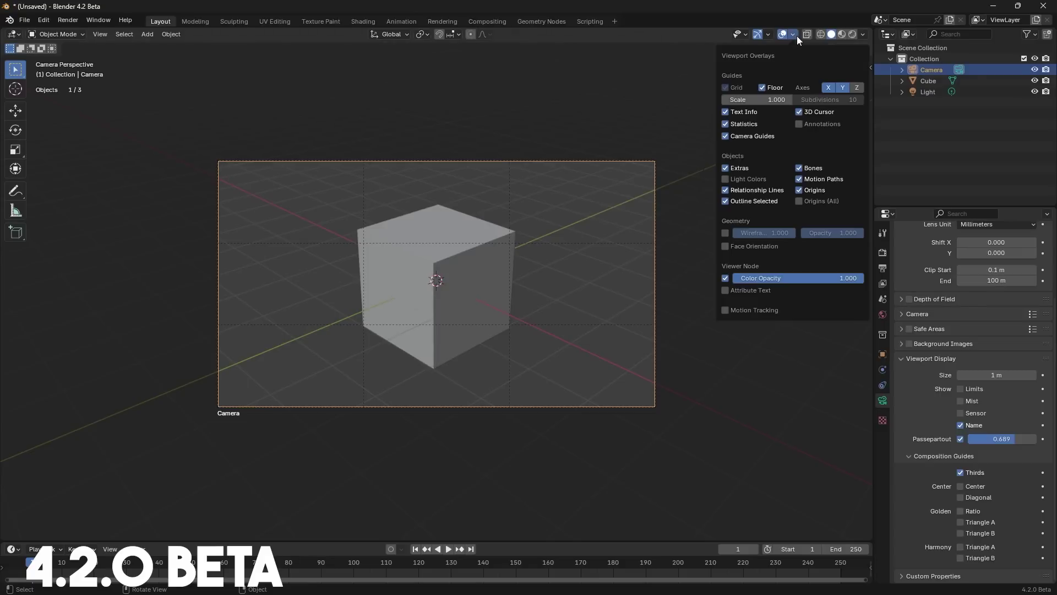
left_click(727, 136)
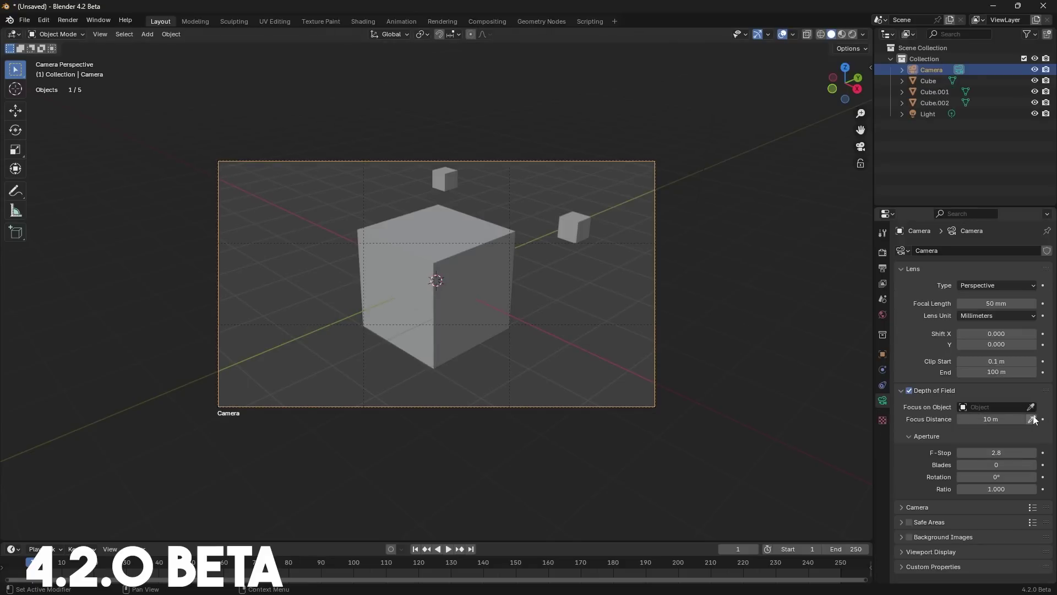
- Sample focus distance on several cubes, then set Cube as the depth-of-field focus object
left_click(1032, 419)
left_click(439, 330)
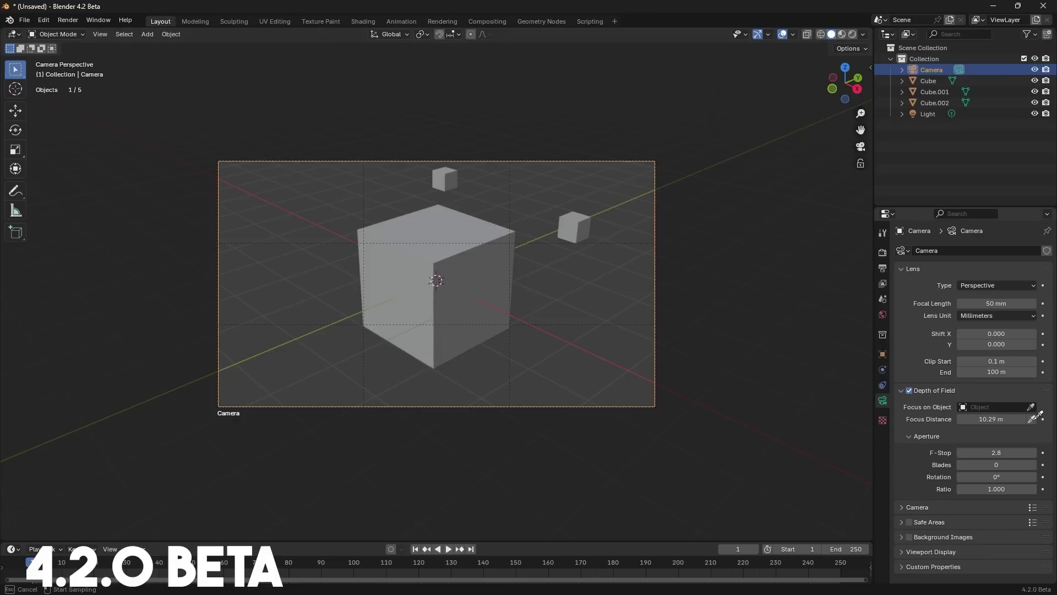
left_click(581, 215)
left_click(1032, 419)
left_click(445, 171)
left_click(1030, 406)
left_click(485, 244)
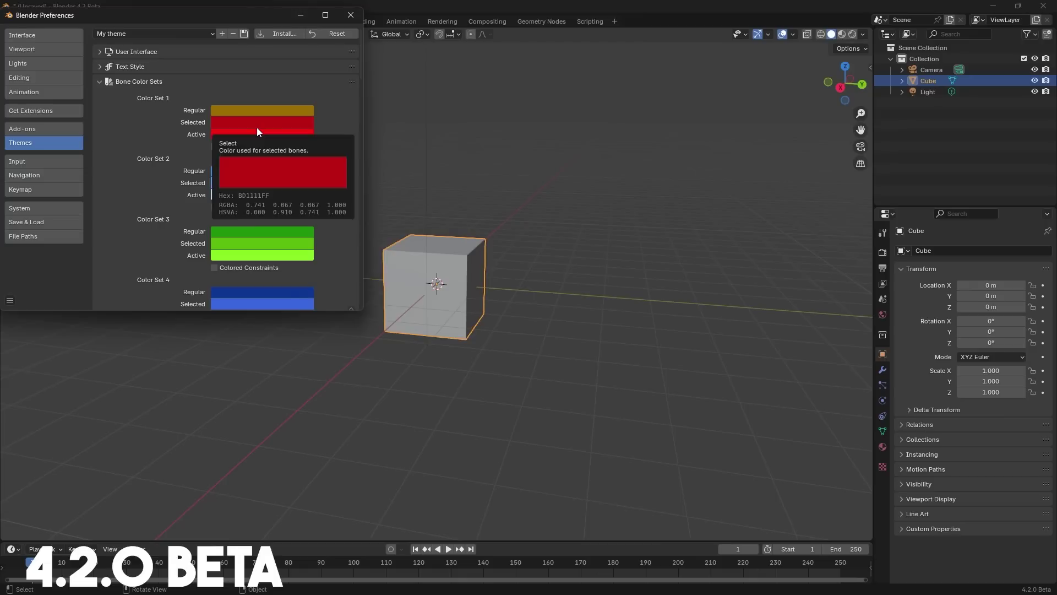
- Set Color Set 1's Selected, Regular and Active bone colours to shades of green
left_click(257, 125)
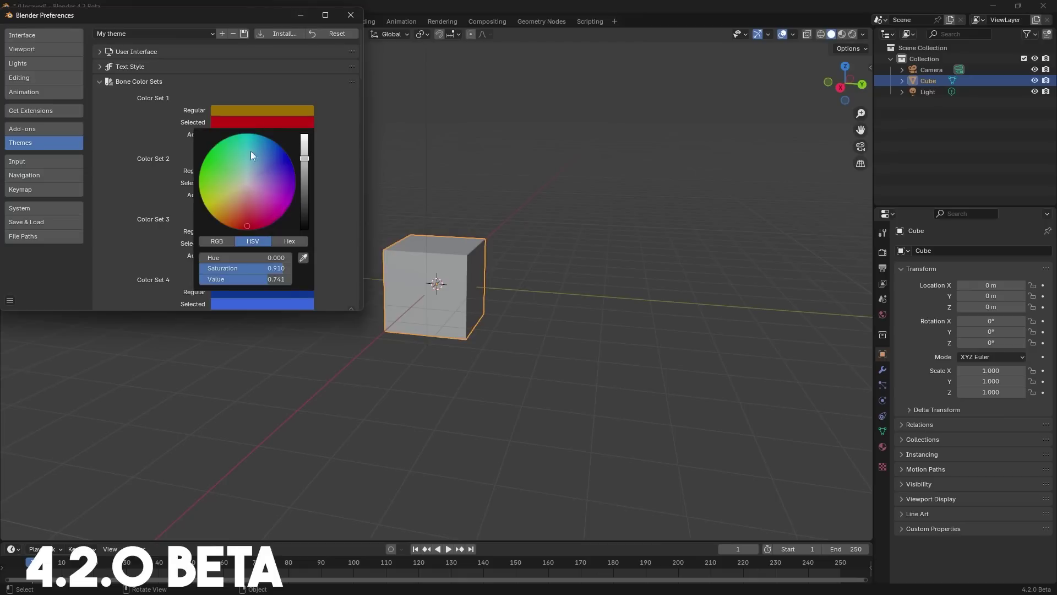
left_click(228, 176)
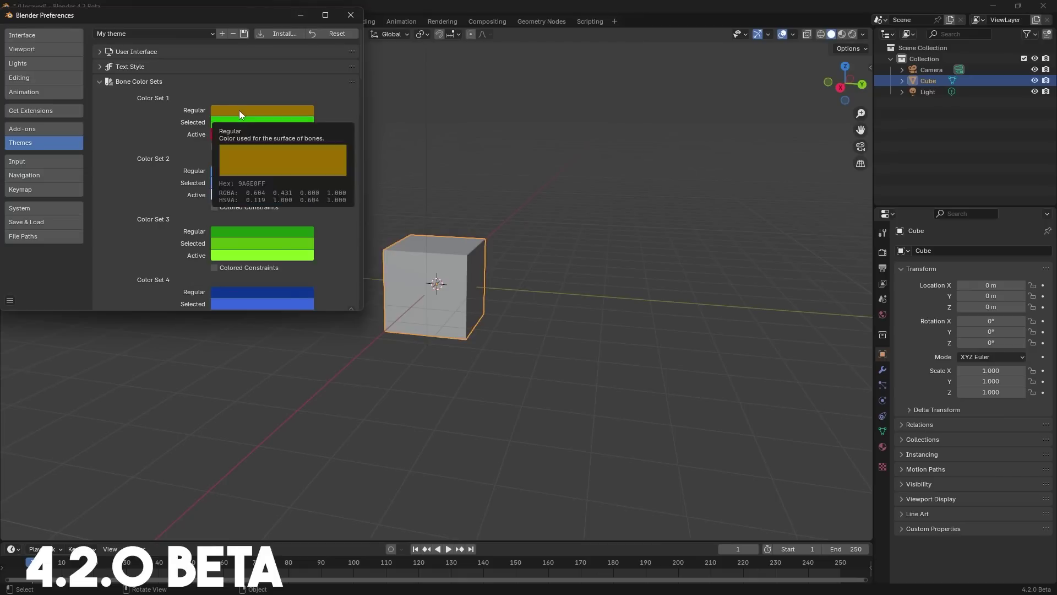
left_click(239, 110)
left_click(229, 166)
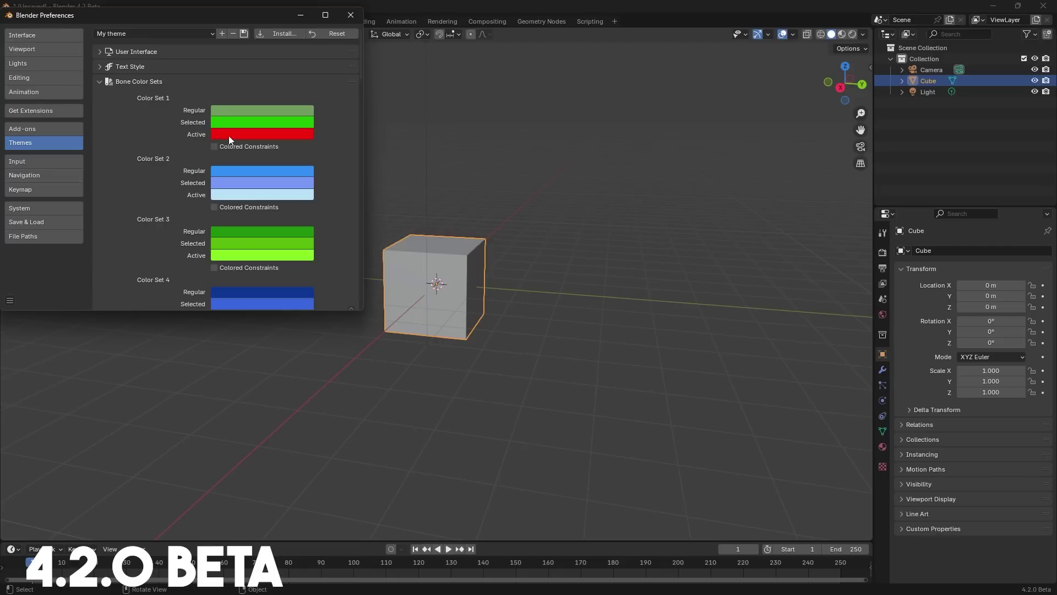
left_click(229, 134)
left_click(209, 164)
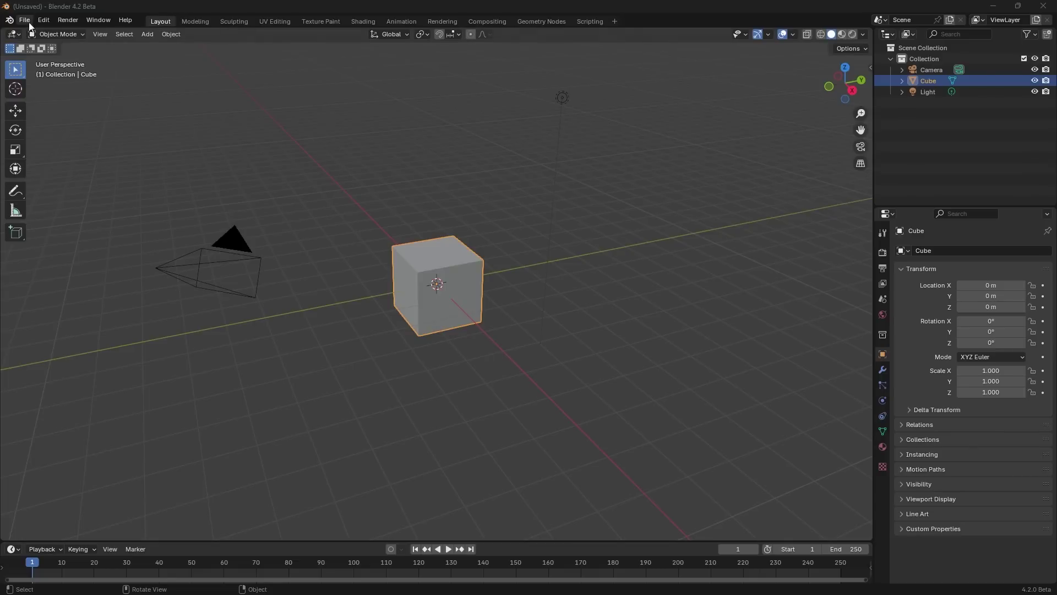
- Open Preferences on the Extensions section and scroll through the installable add-ons
left_click(44, 20)
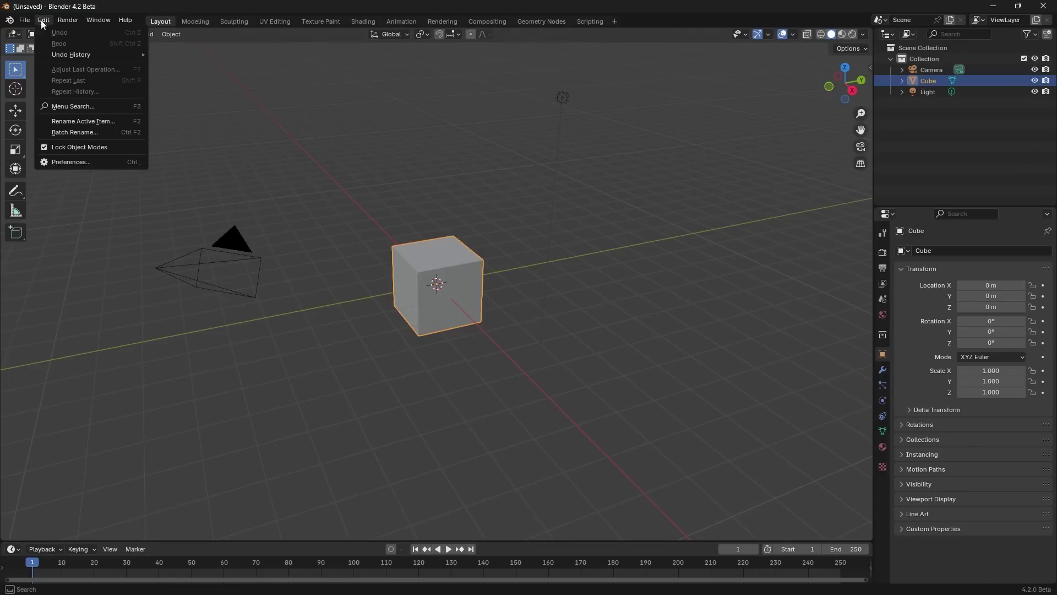
left_click(77, 163)
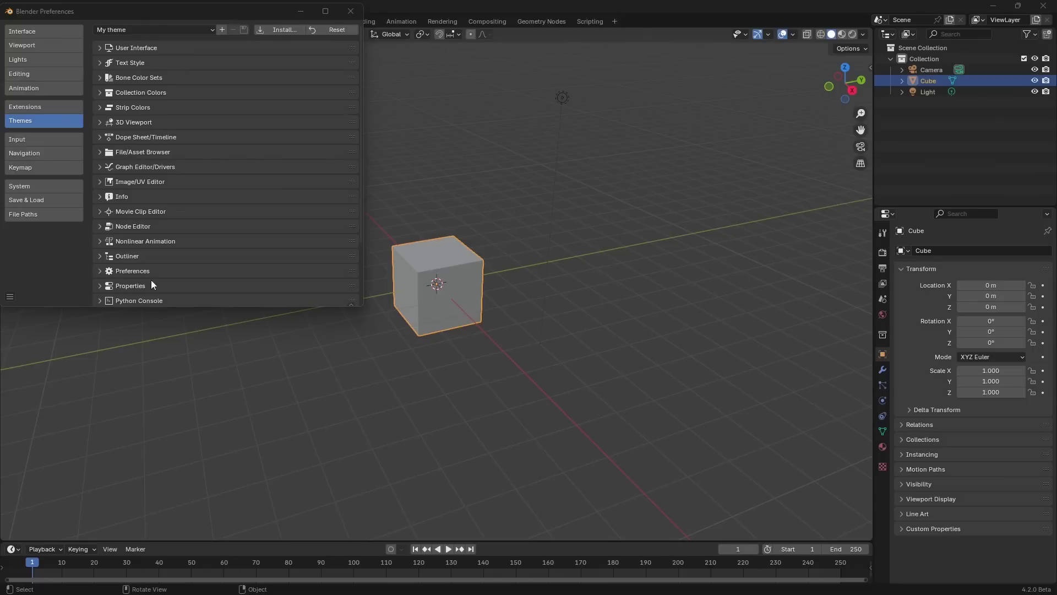
left_click(50, 108)
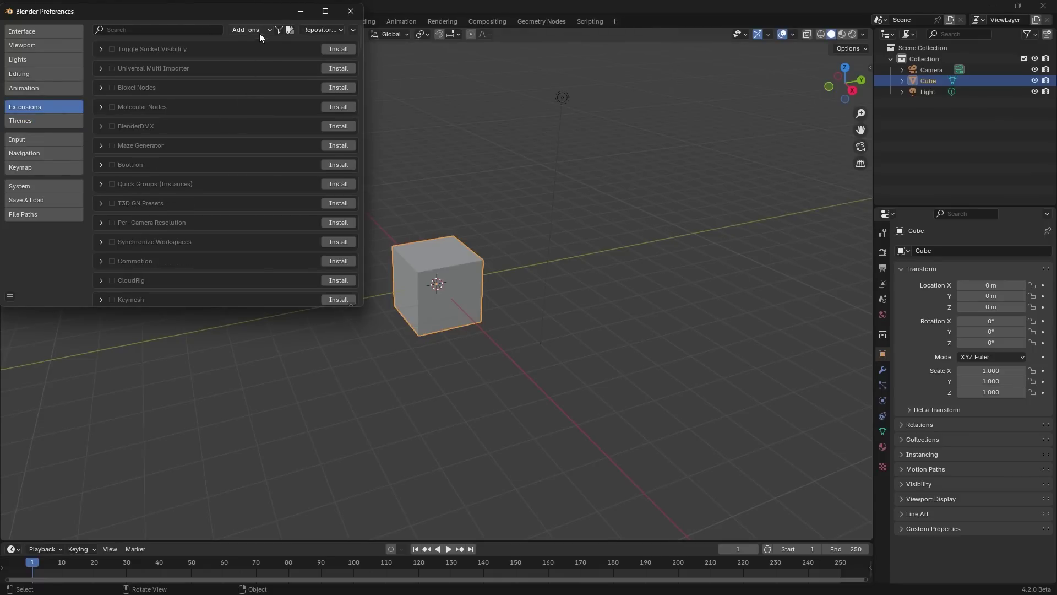
scroll(274, 168, "down", 1)
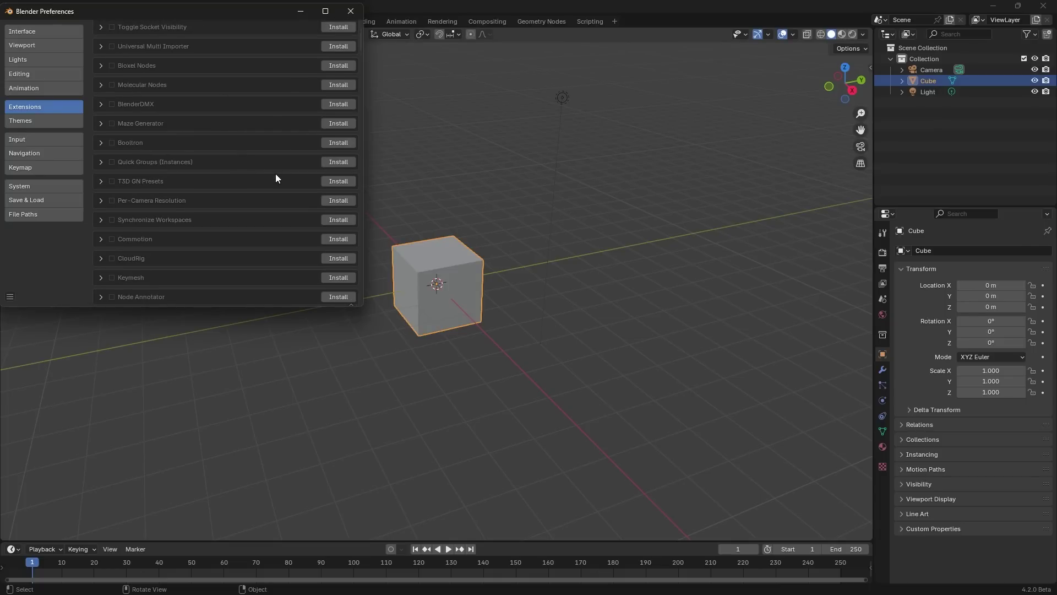
scroll(280, 227, "down", 2)
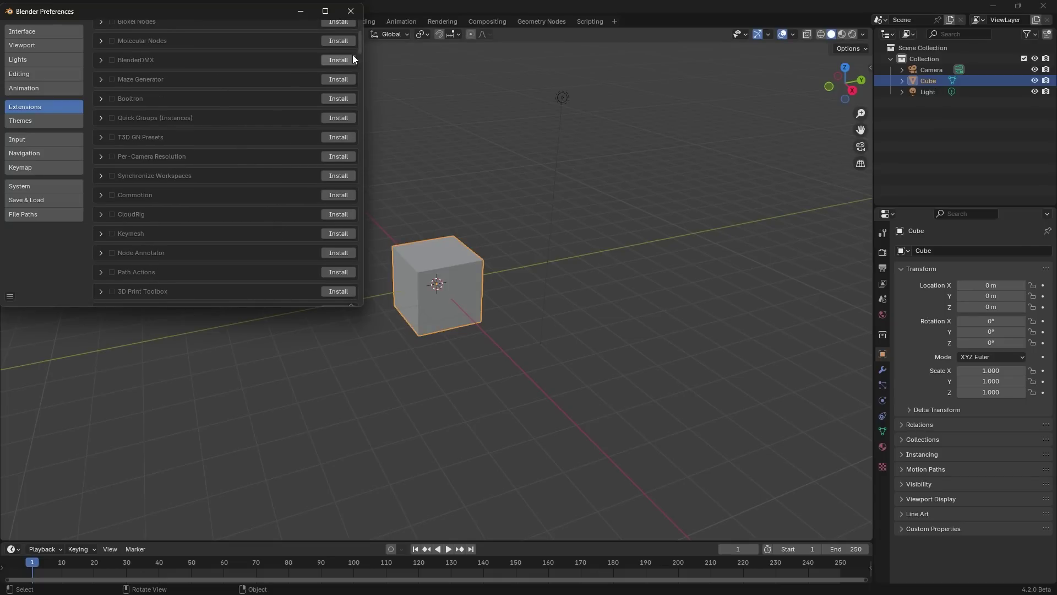
- Drag the Midnight Blue theme's Drag and Drop button into Blender and confirm the install
left_click_drag(360, 44, 362, 78)
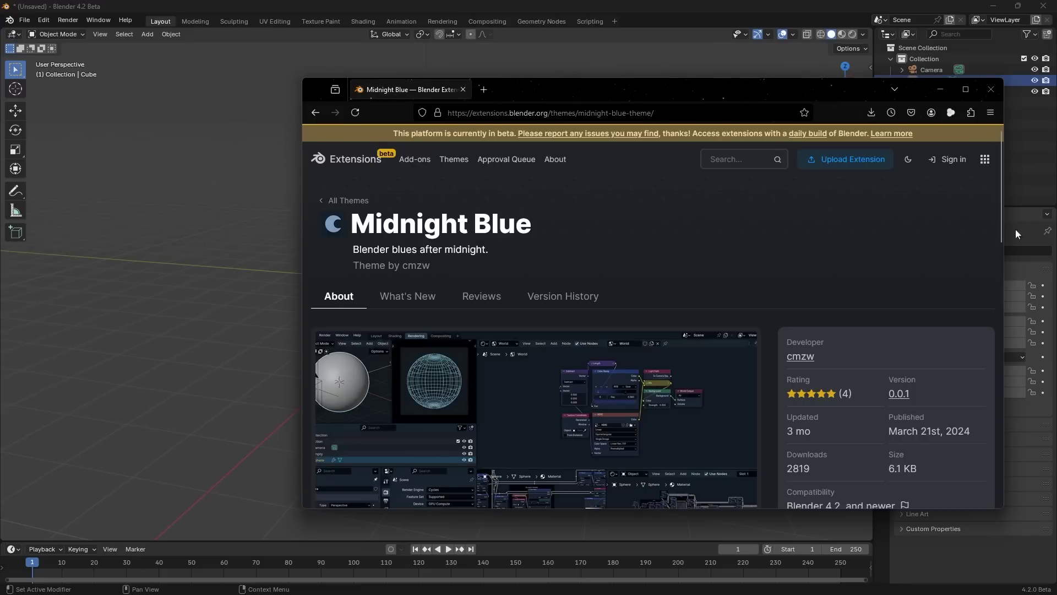
scroll(994, 285, "down", 4)
scroll(994, 286, "down", 3)
left_click(885, 441)
left_click_drag(884, 419, 201, 305)
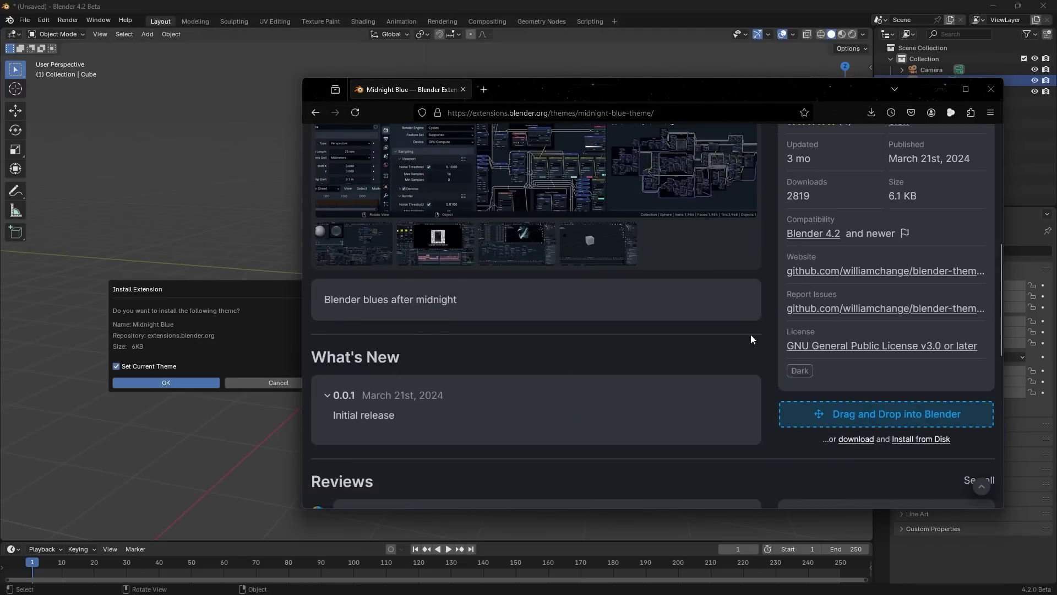
left_click(187, 380)
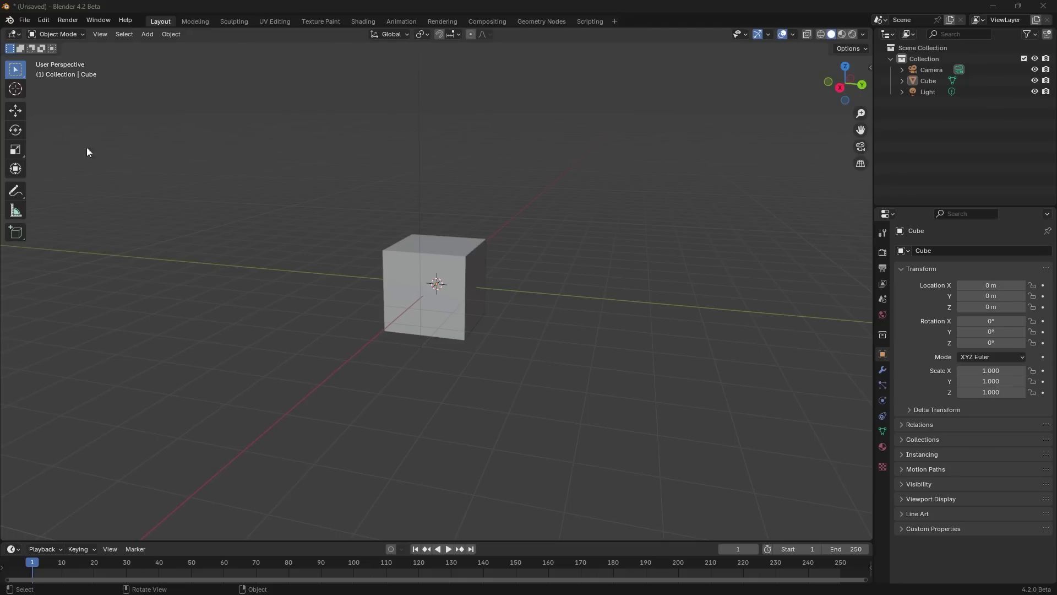
- Open Preferences on Add-ons, view the extra options dropdown, then close the window
left_click(47, 21)
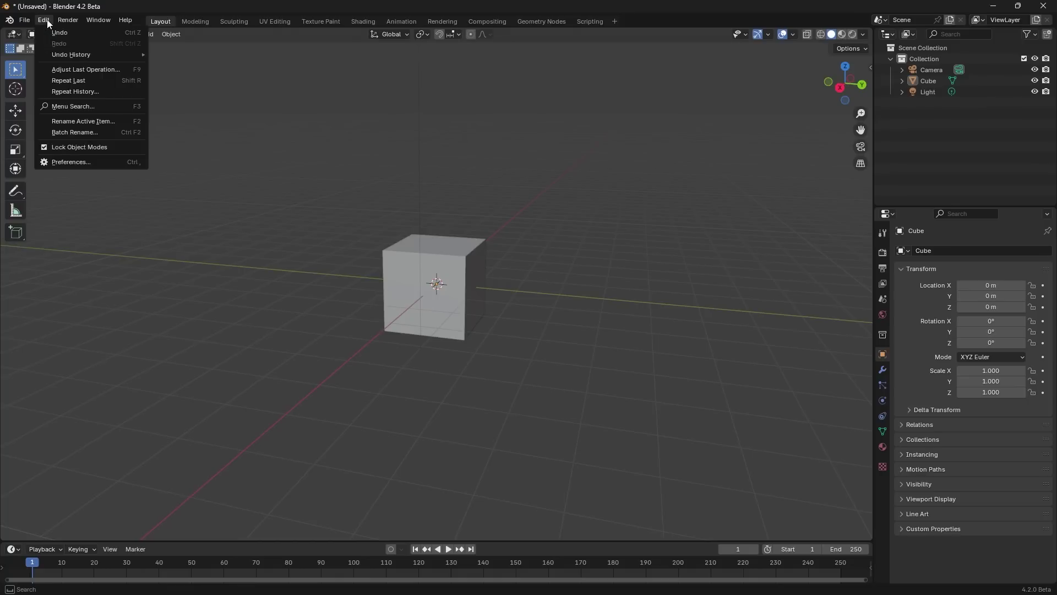
left_click(73, 157)
left_click(30, 123)
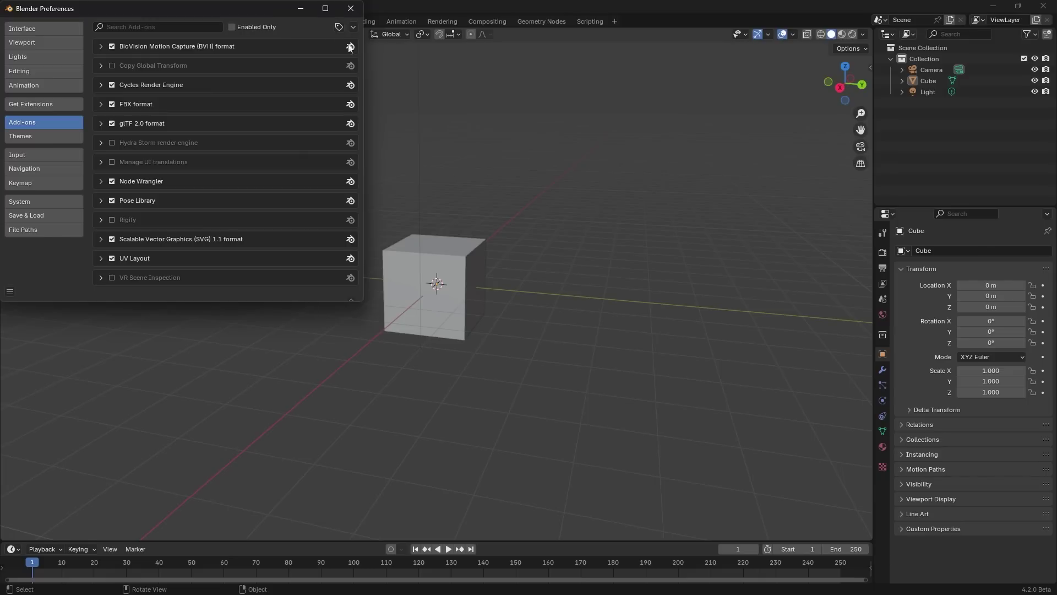
left_click(353, 27)
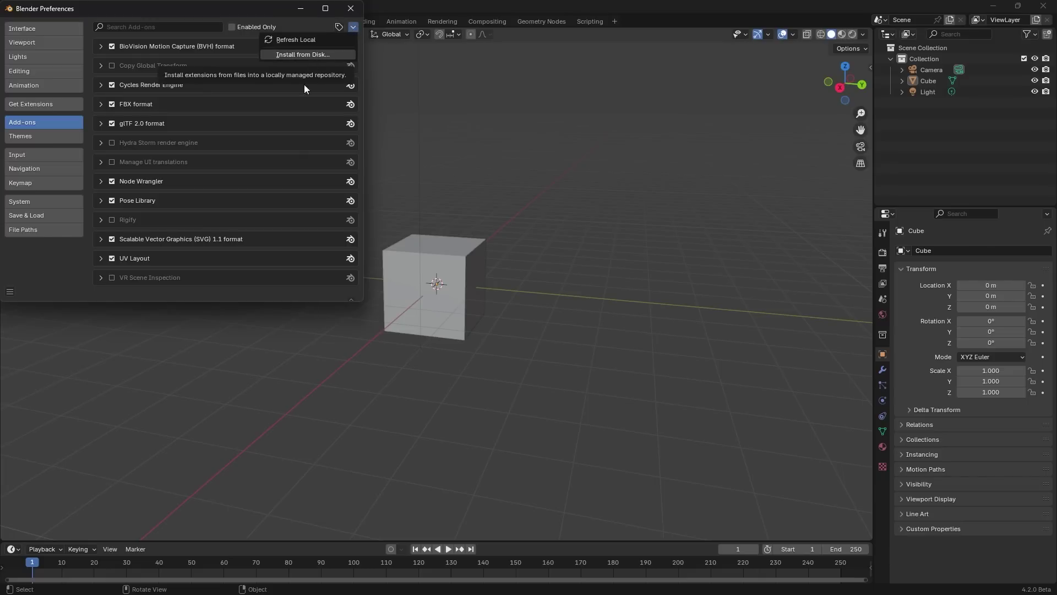
key("alt+F4")
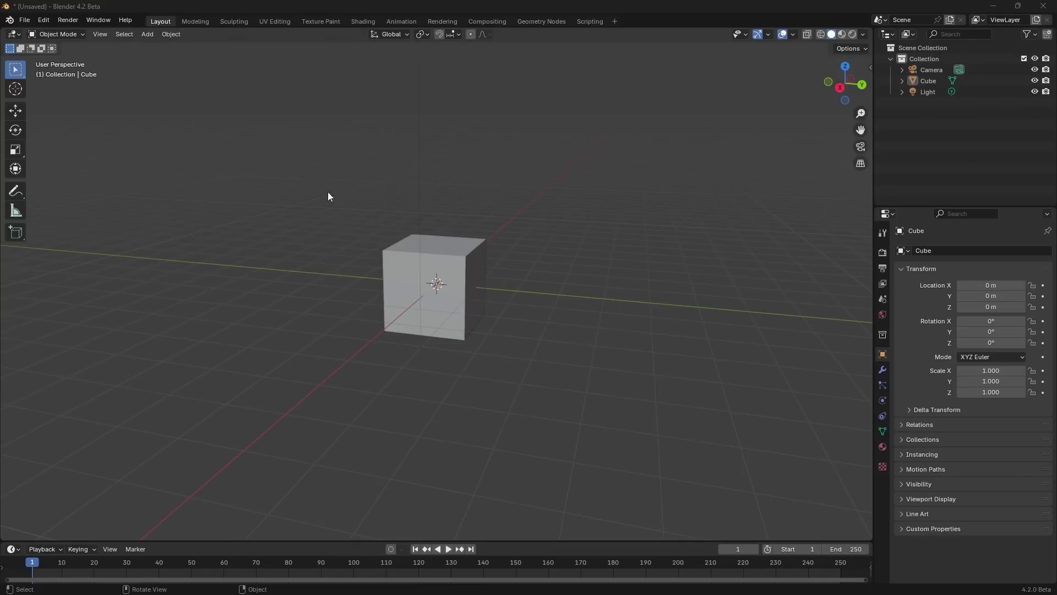
- Drag the Maze Generator extension into Blender and confirm its installation
left_click(44, 21)
left_click(80, 161)
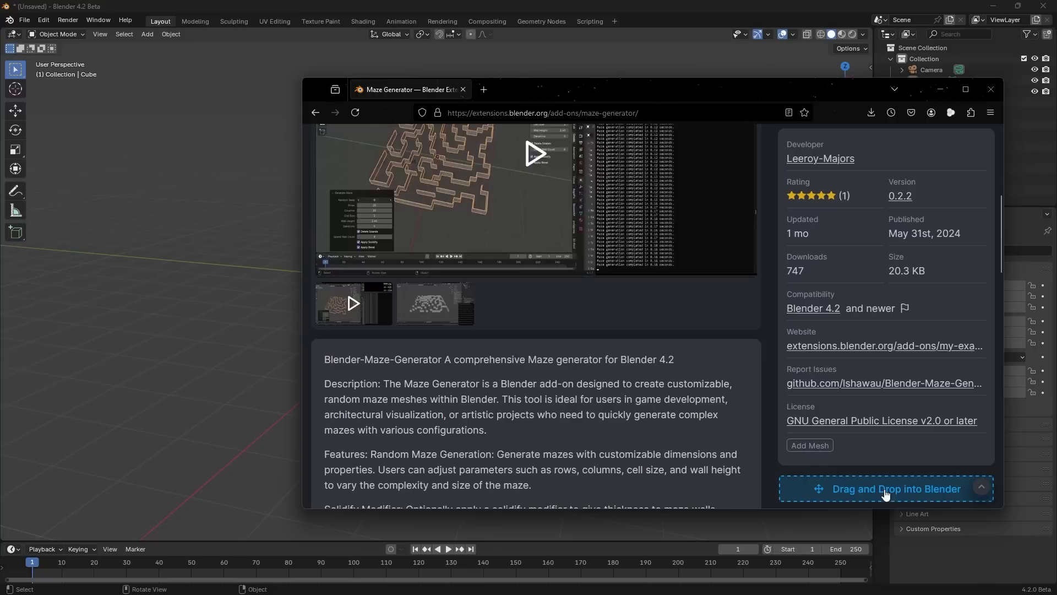
left_click_drag(897, 488, 202, 323)
left_click(190, 404)
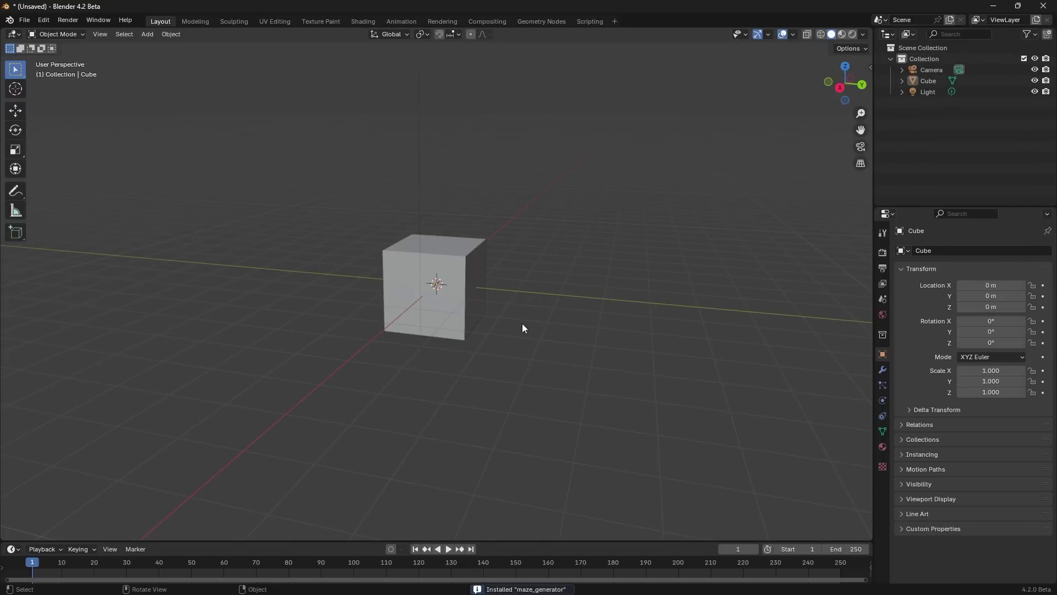
- Show the sidebar and open the Sculpt menu in both 4.1 and 4.2 Beta
key("n")
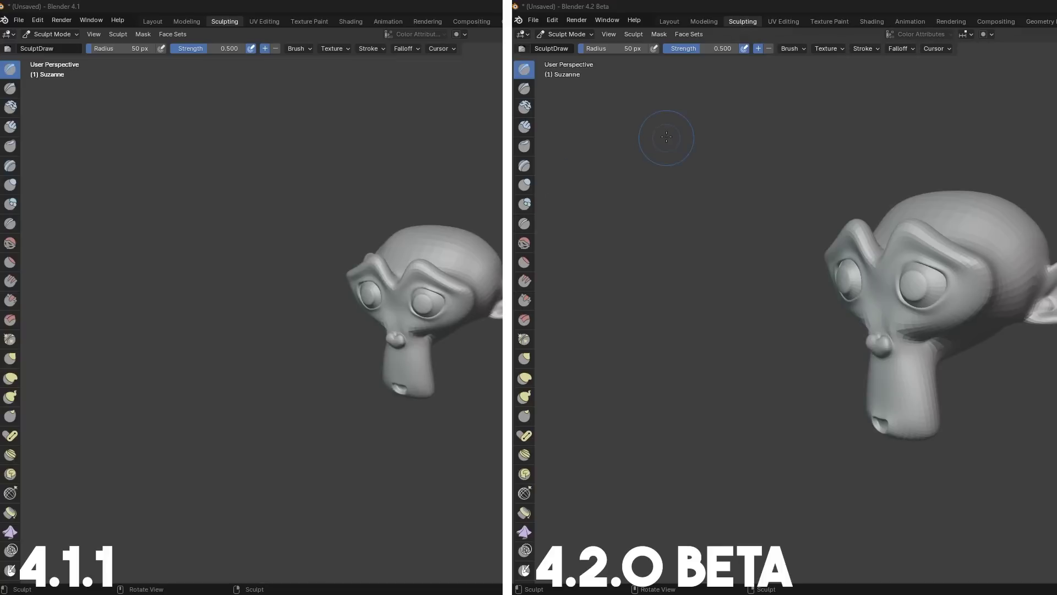
left_click(117, 34)
left_click(633, 34)
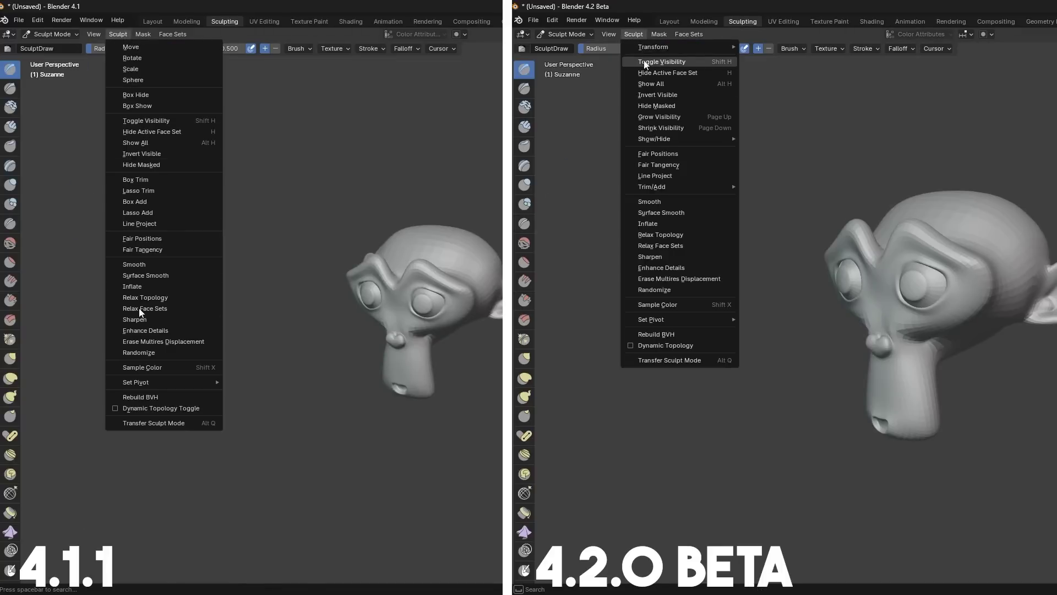
mouse_move(655, 140)
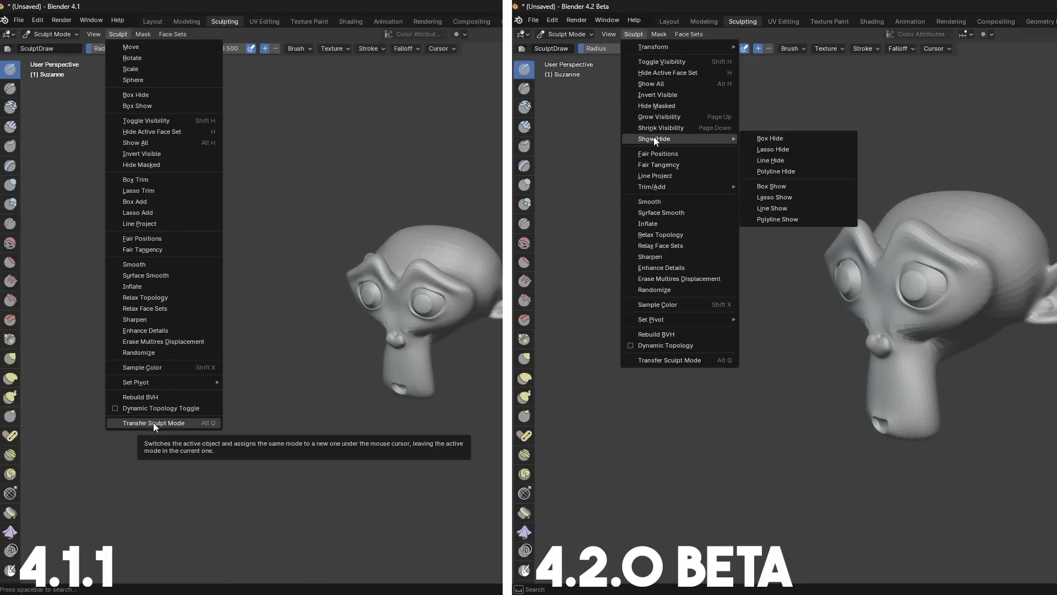
- Compare the Mask and Face Sets menus across versions, including the Random Mask options
left_click(142, 37)
mouse_move(657, 189)
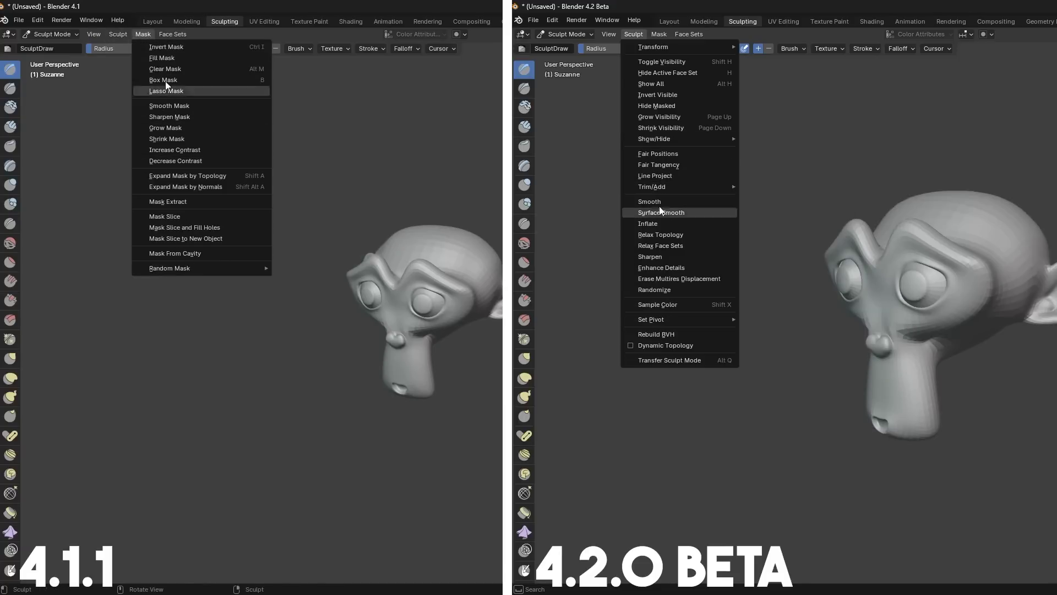
left_click(172, 34)
mouse_move(659, 34)
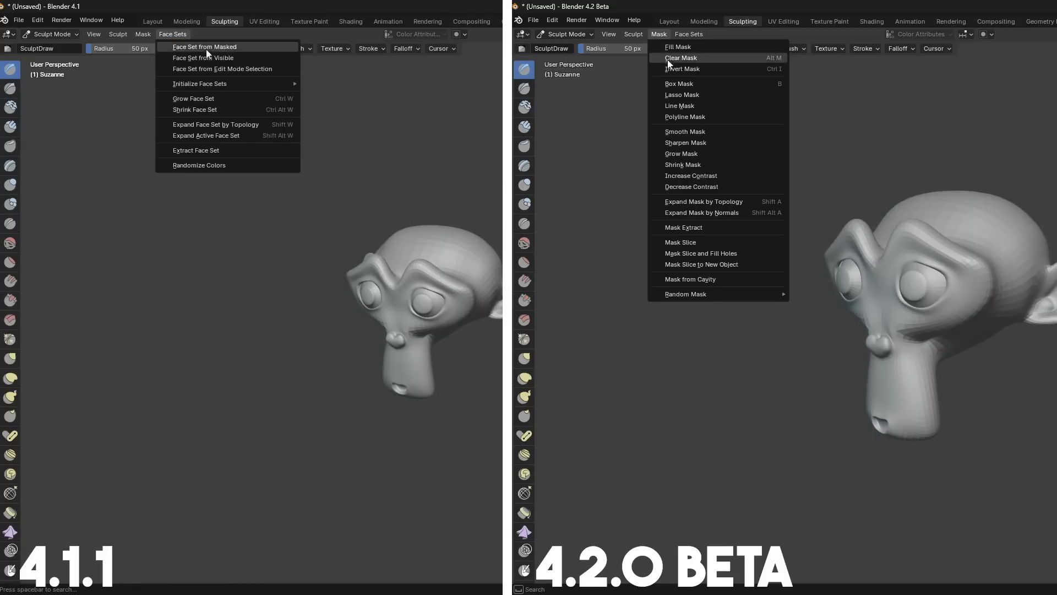
mouse_move(214, 85)
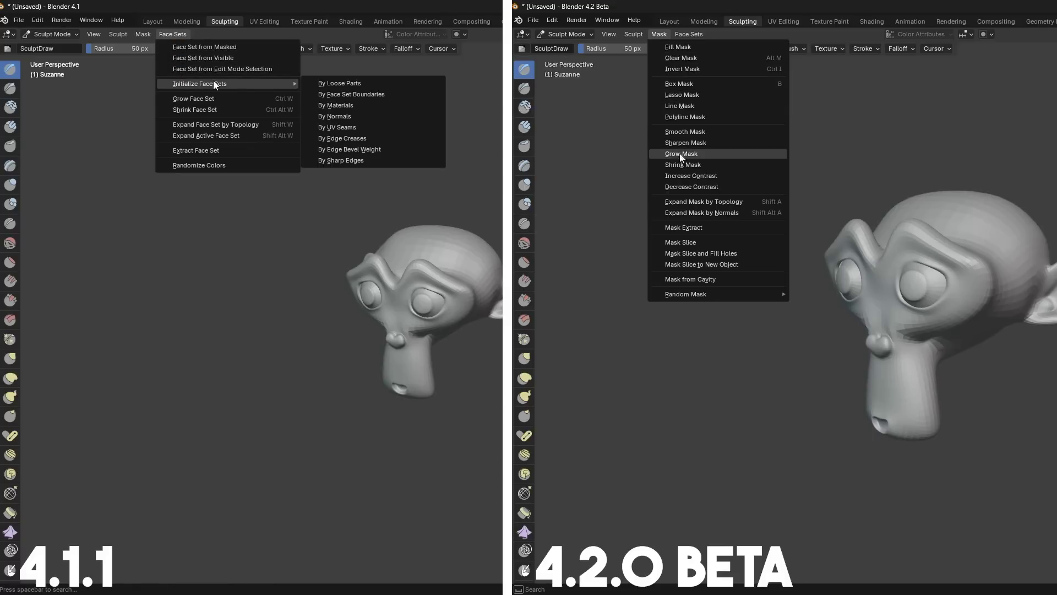
mouse_move(693, 293)
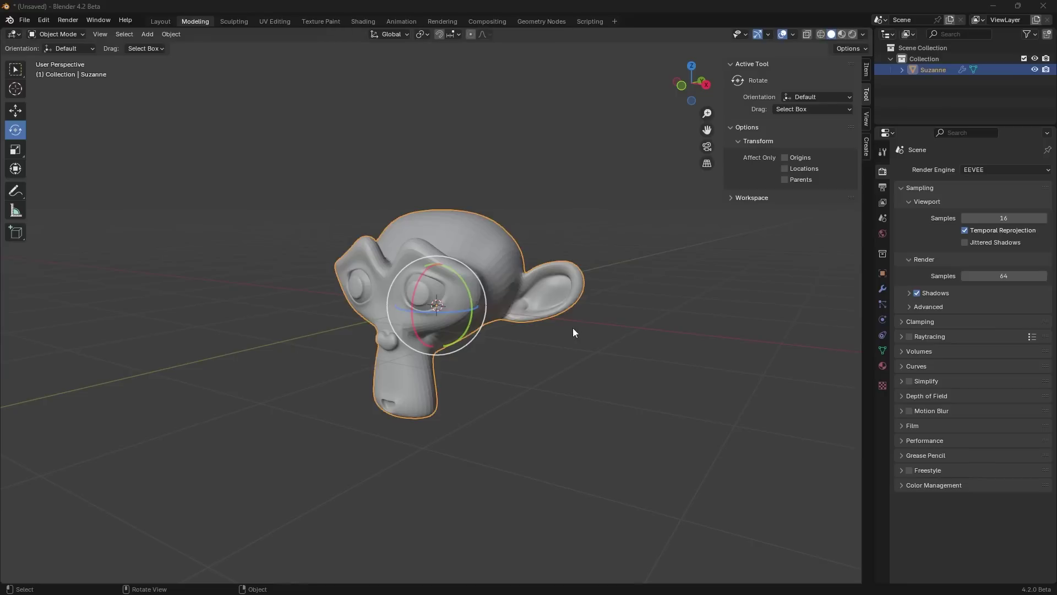
- Check the snapping options and convert the NurbsPath spline type to Bézier
left_click(454, 35)
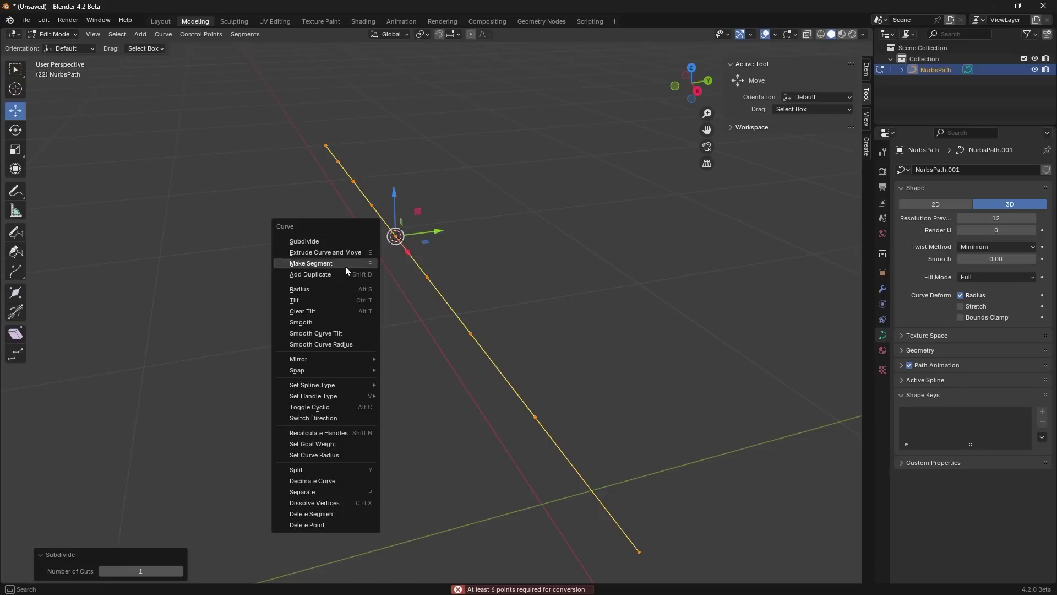
mouse_move(358, 380)
left_click(408, 398)
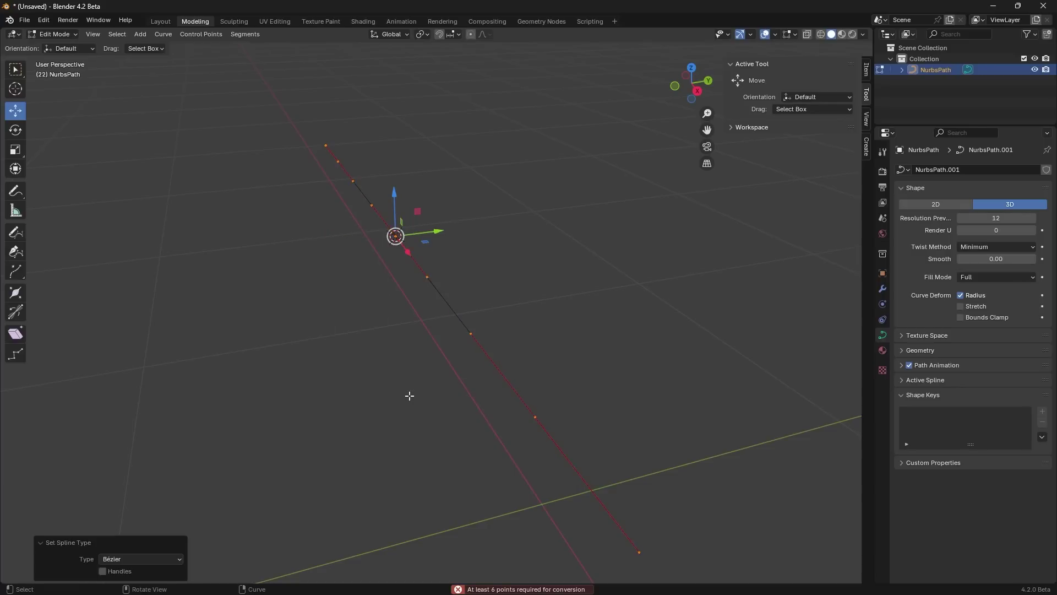
- Move the curve points about 0.74 m along Y
middle_click_drag(591, 305, 578, 286)
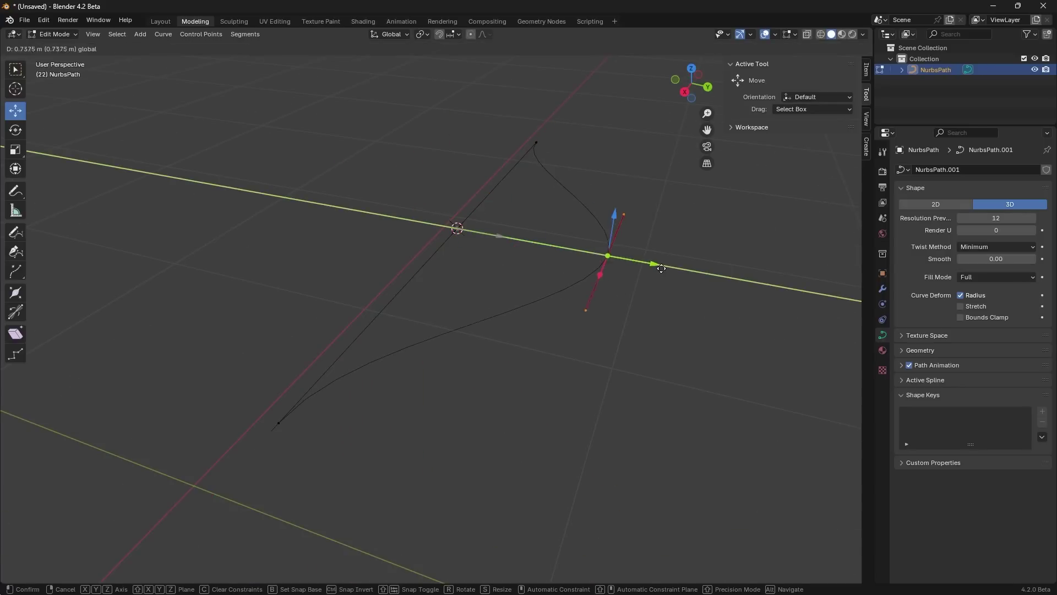
left_click_drag(652, 258, 595, 308)
right_click(593, 322)
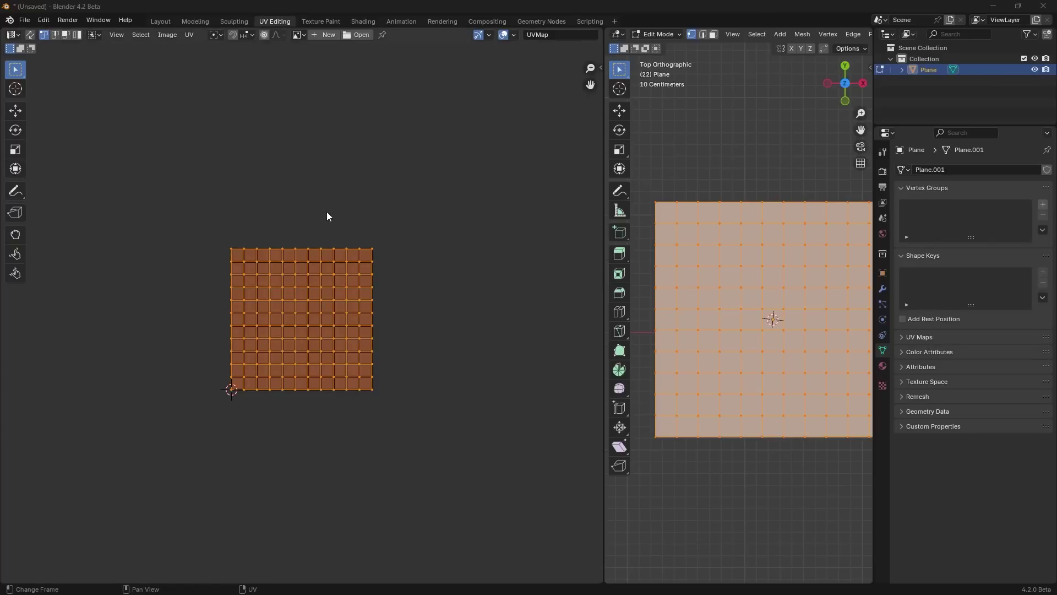
- View the UV Snap Target options and the Select, View and UV menus' Snap and Transform entries
left_click(252, 34)
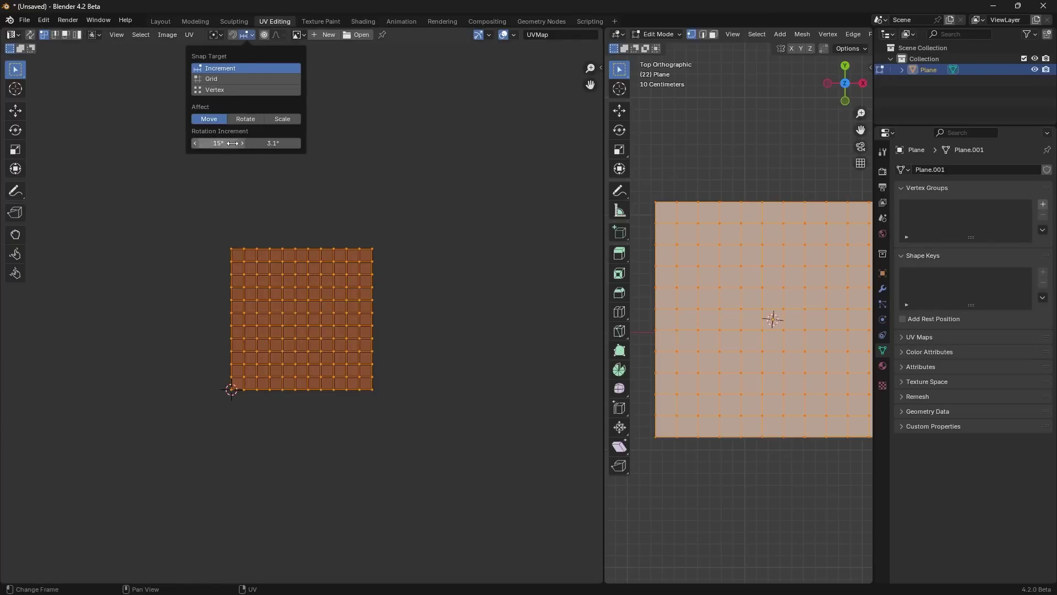
left_click(133, 36)
mouse_move(122, 38)
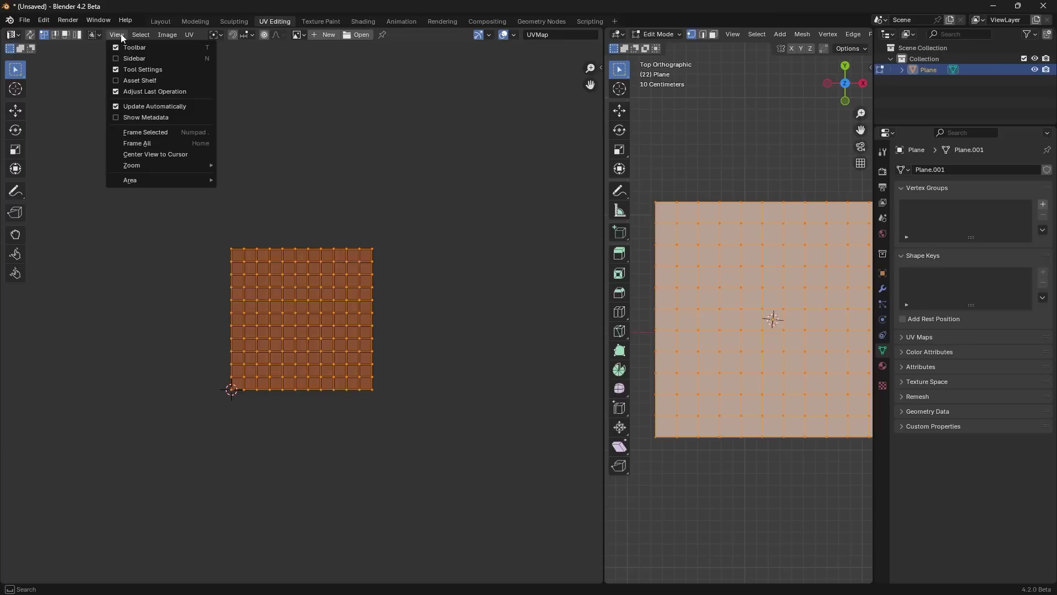
mouse_move(186, 34)
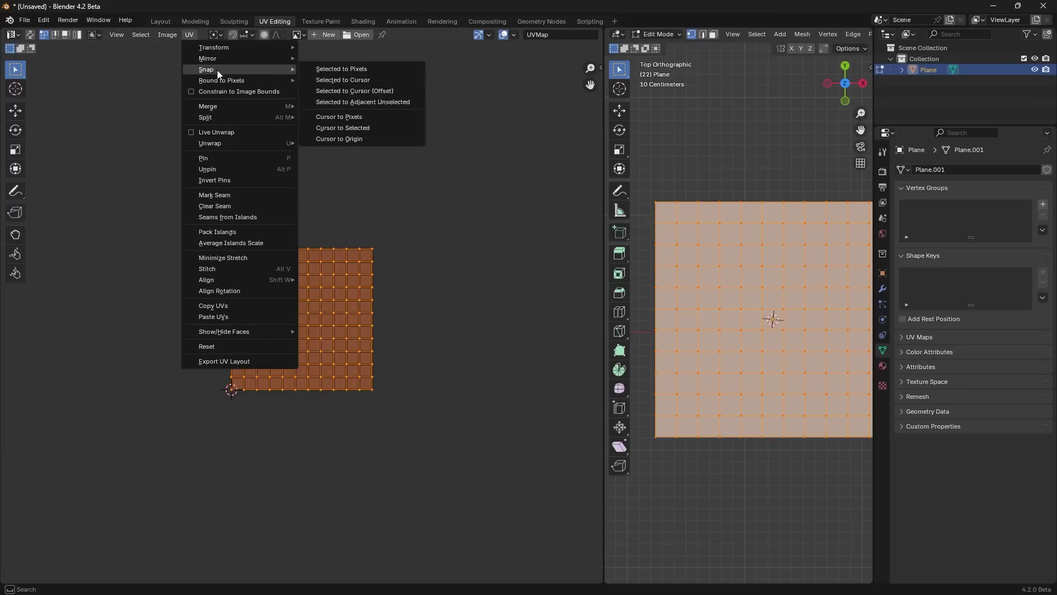
mouse_move(219, 50)
mouse_move(214, 75)
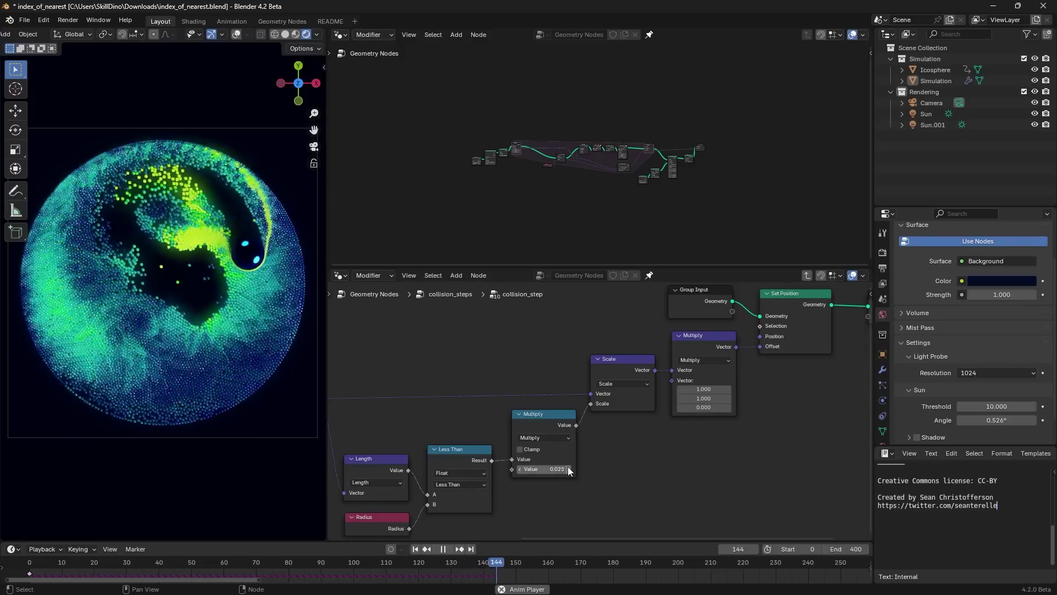
- Raise the collision_step Multiply node's value from 0.025 to 0.225 and show the sidebar
left_click(568, 468)
left_click(567, 469)
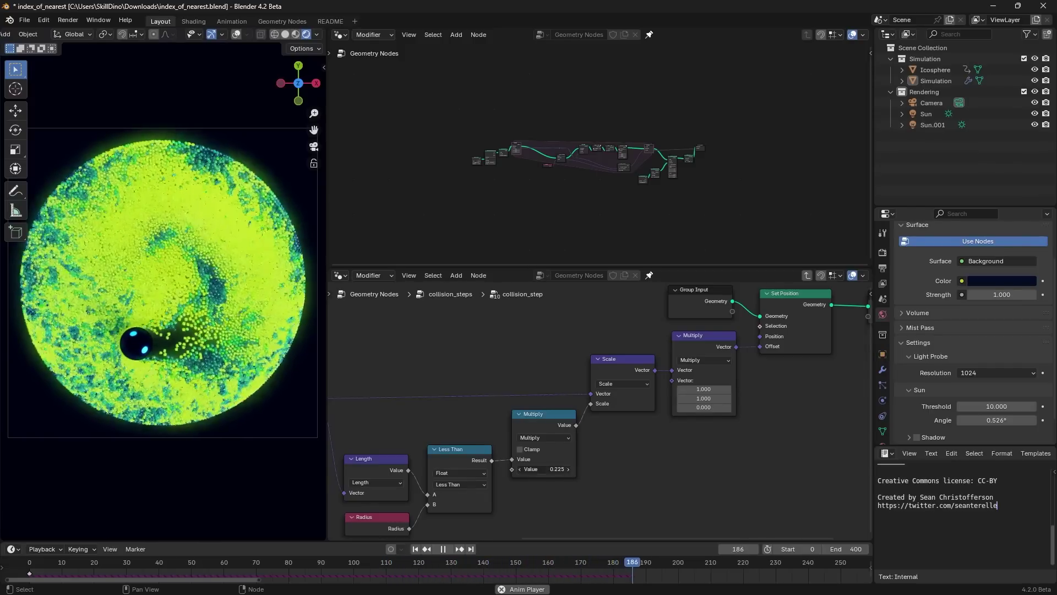
left_click(568, 468)
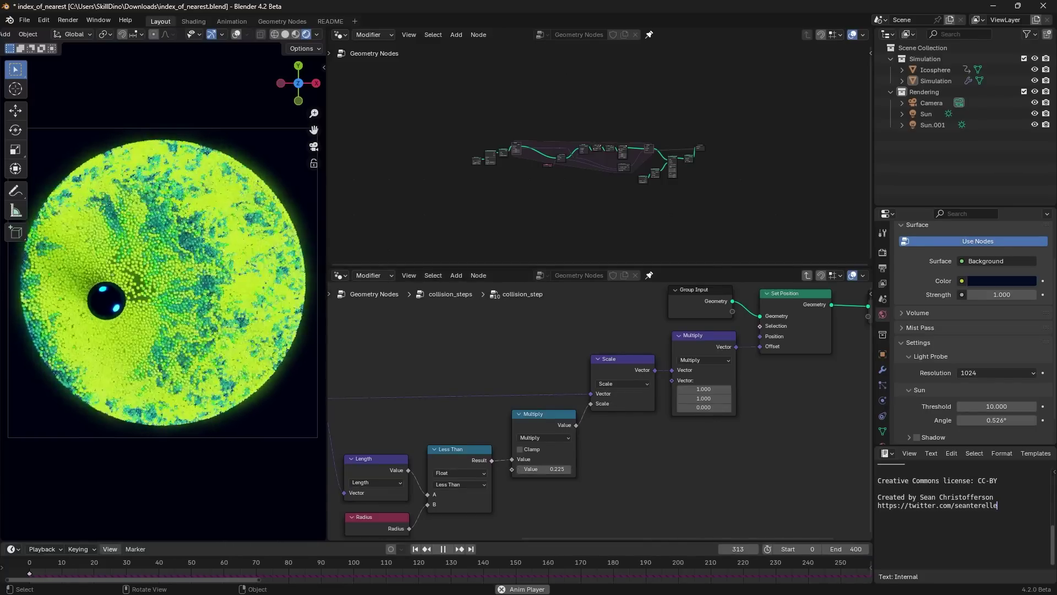
key("n")
- Browse the Add > Utilities > Matrix node menu, then close it without adding anything
right_click(600, 458)
mouse_move(663, 406)
mouse_move(777, 416)
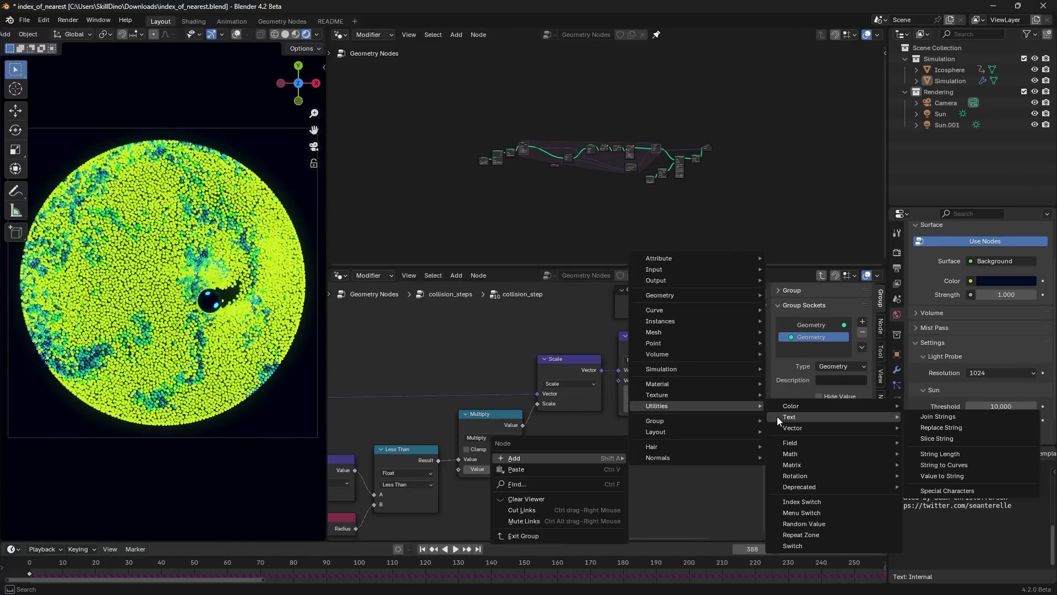
mouse_move(811, 464)
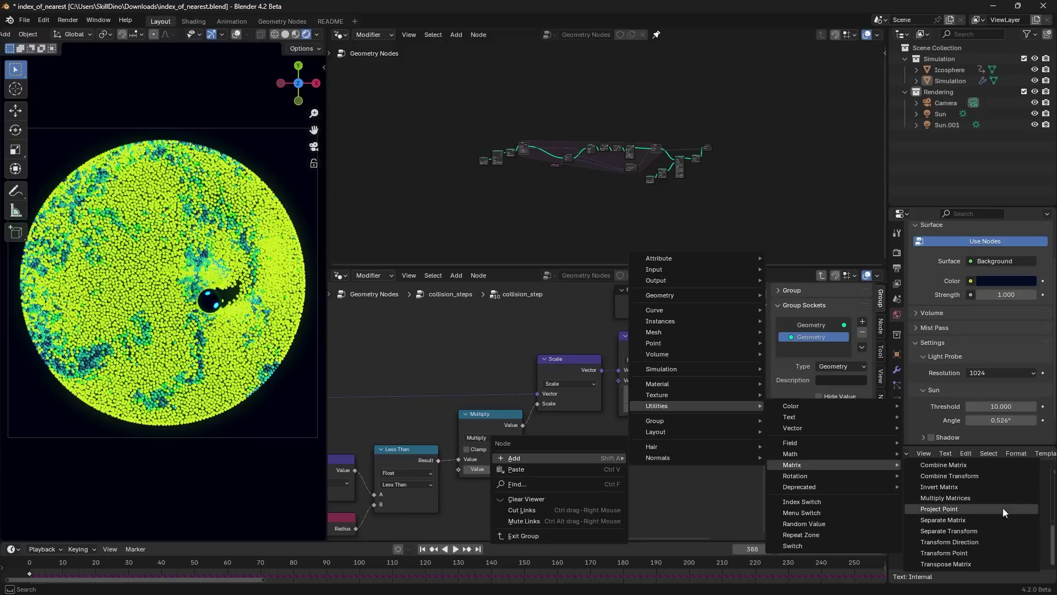
left_click(1024, 563)
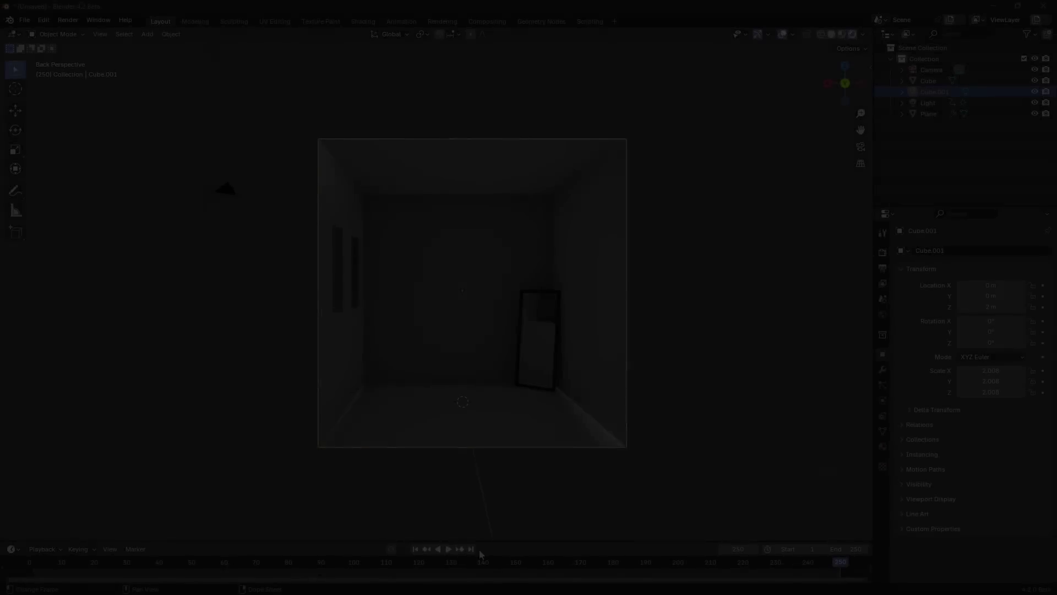
- Play and stop the simulation, show overlays, and move the glowing Cube.003 up
key("space")
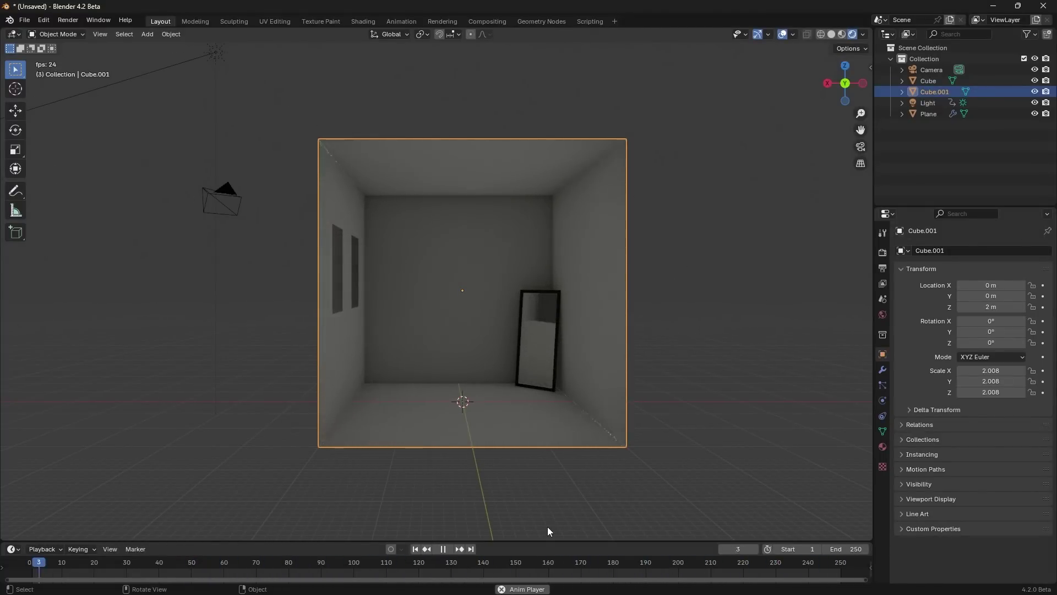
key("space")
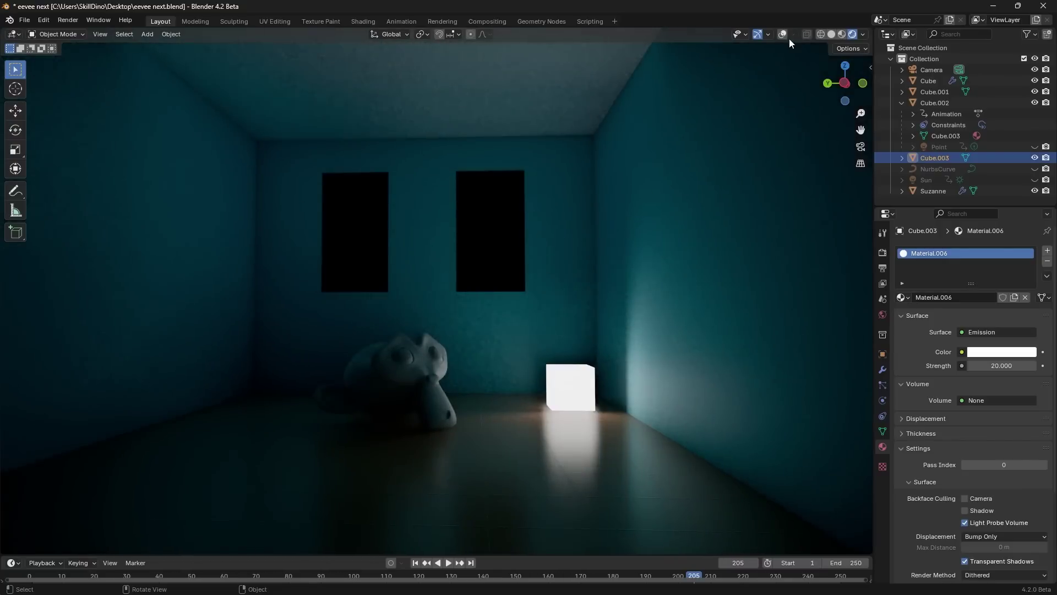
left_click(787, 33)
key("g")
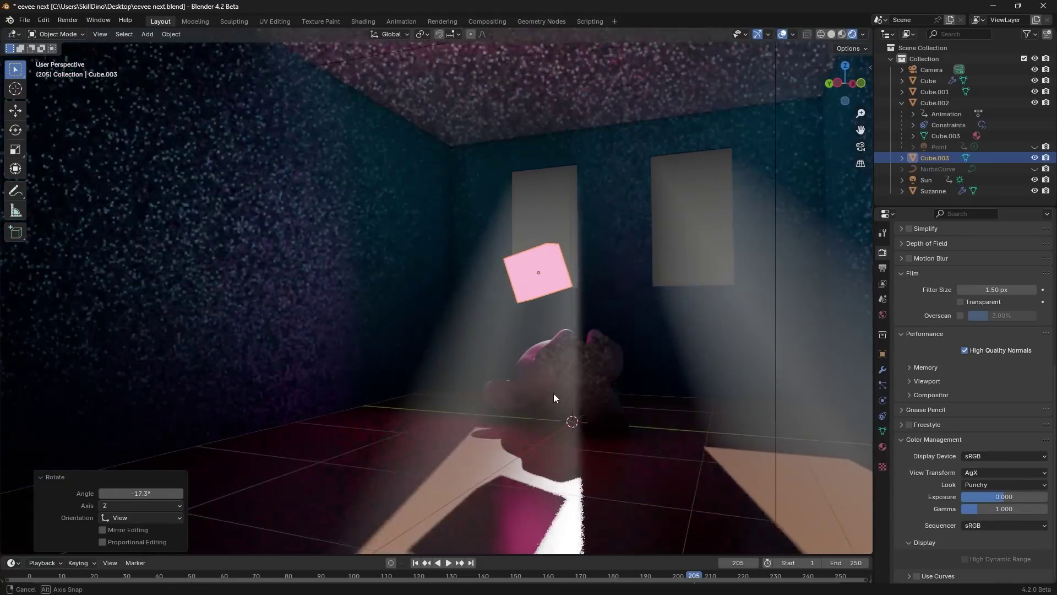
middle_click_drag(553, 393, 566, 394)
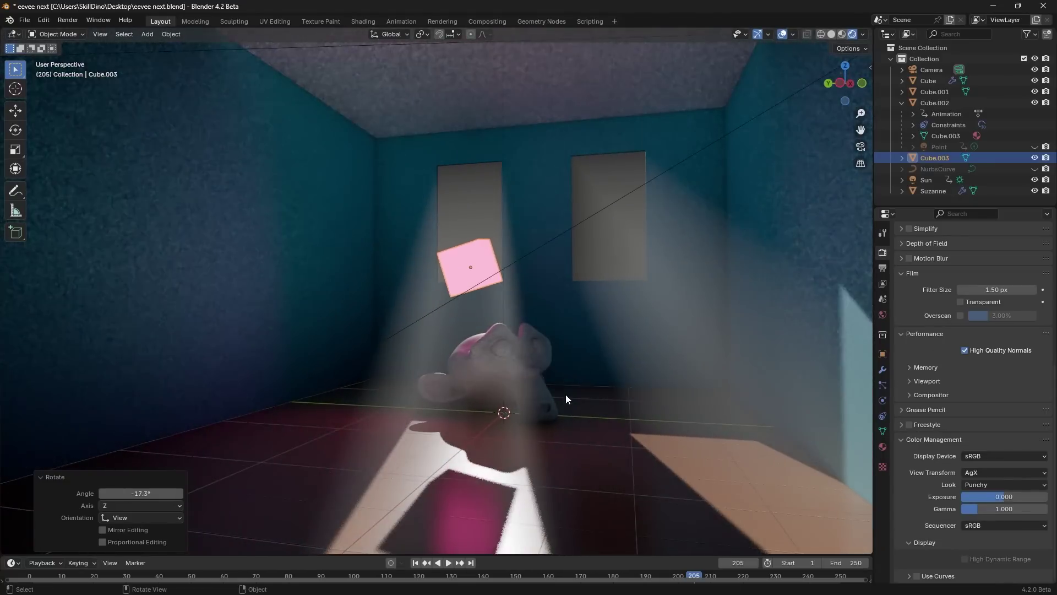
- Change the view transform from AgX to Khronos PBR Neutral for both EEVEE and Cycles
left_click(986, 471)
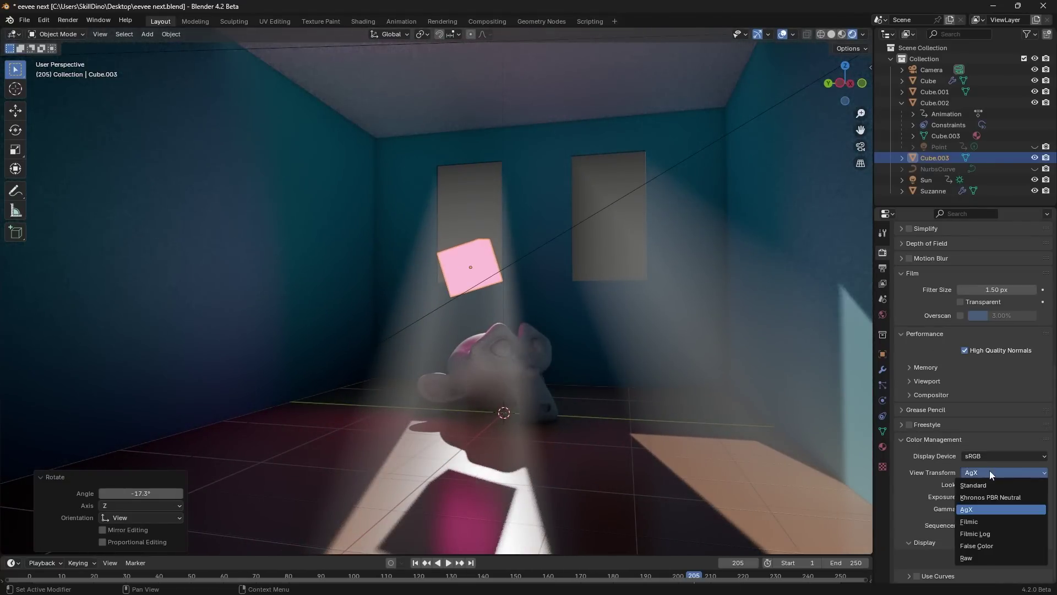
left_click(995, 498)
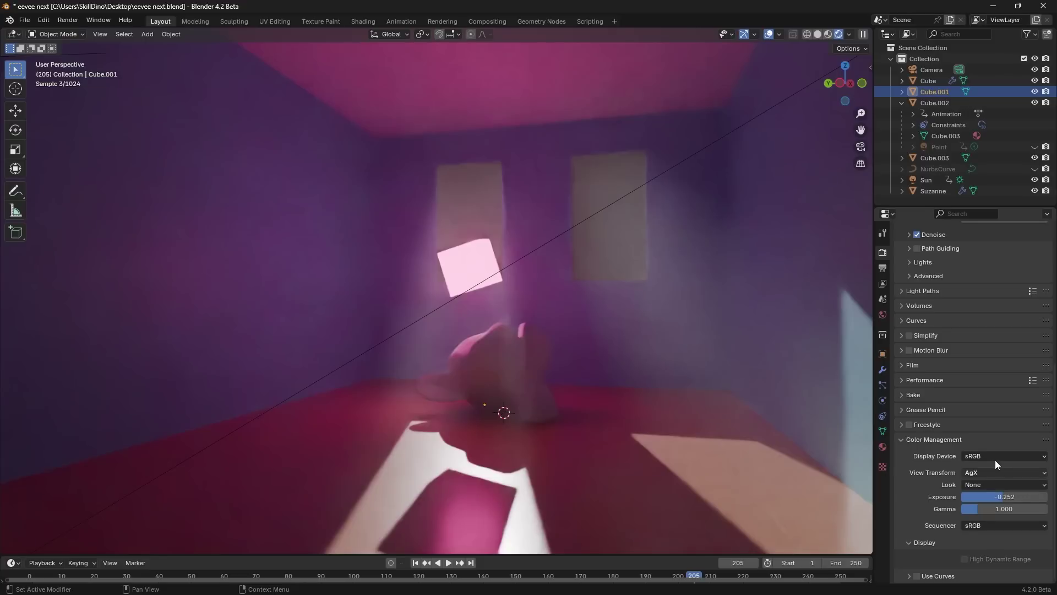
left_click(999, 471)
left_click(993, 497)
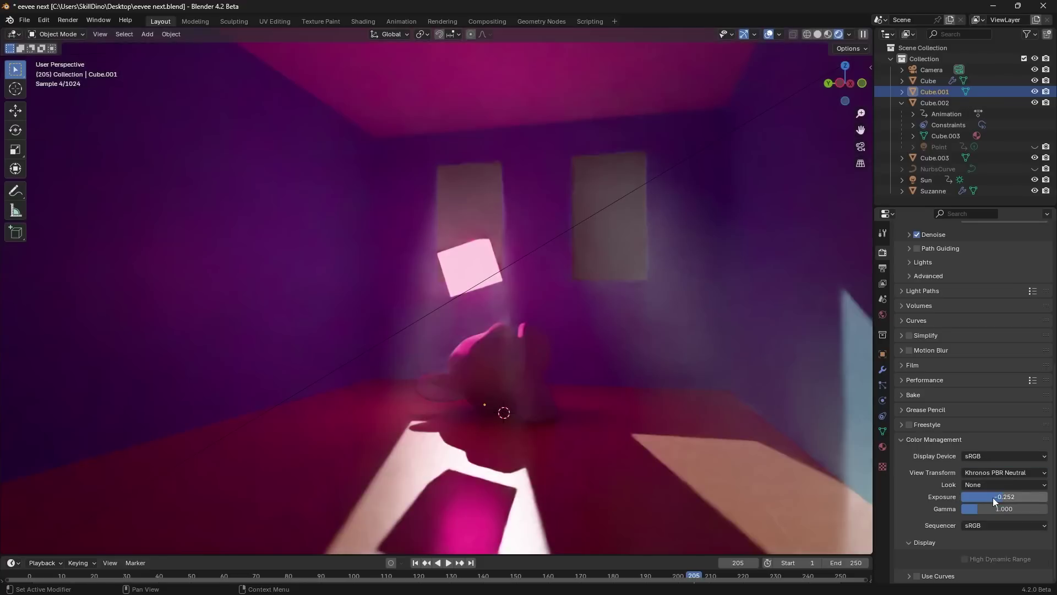
left_click(984, 475)
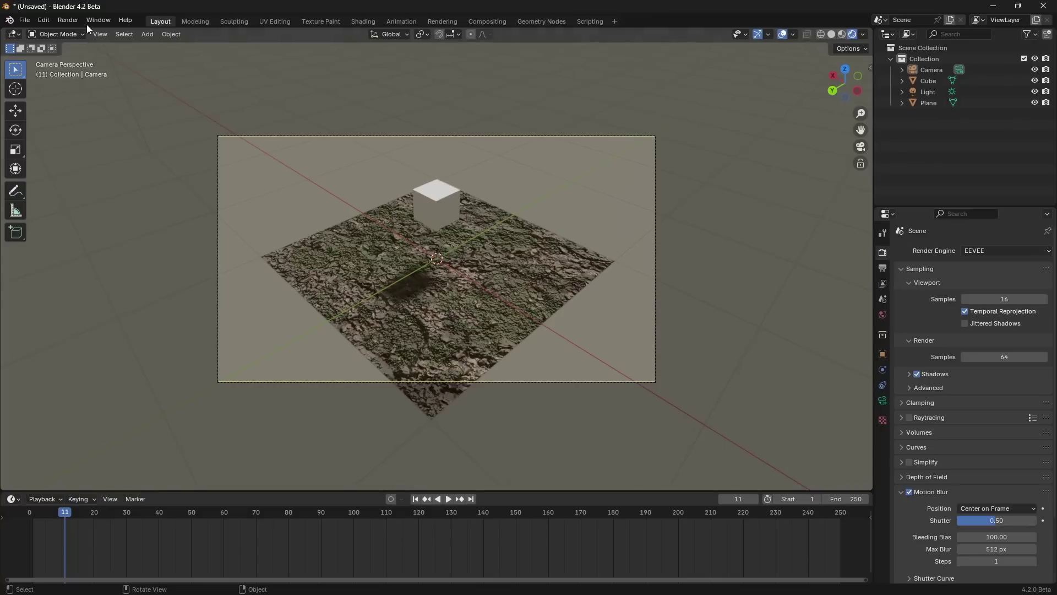
- Render the current frame and reshape the motion blur shutter curve
left_click(76, 20)
left_click(88, 33)
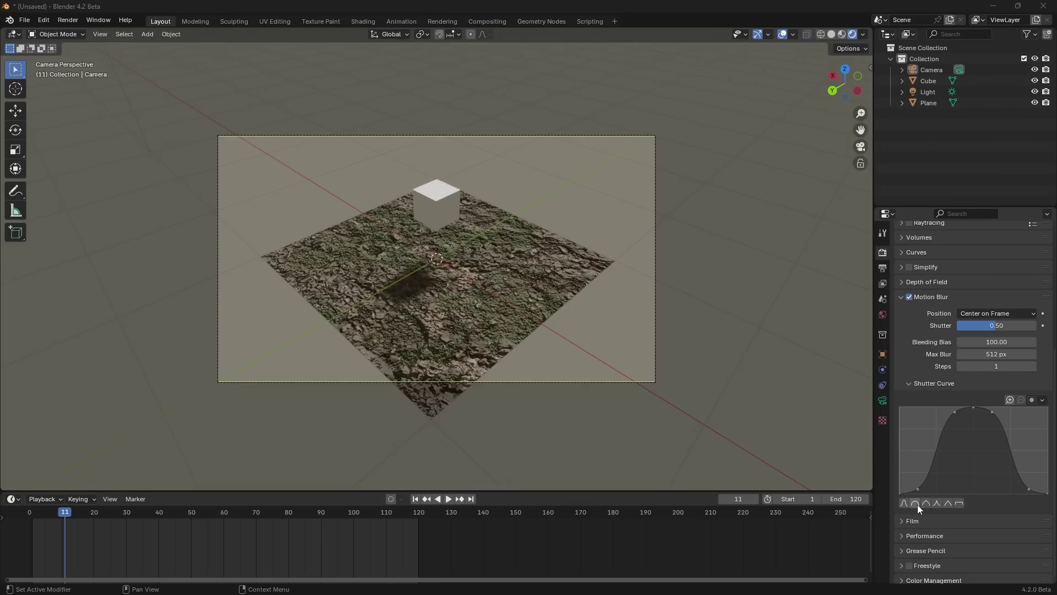
left_click_drag(917, 504, 937, 505)
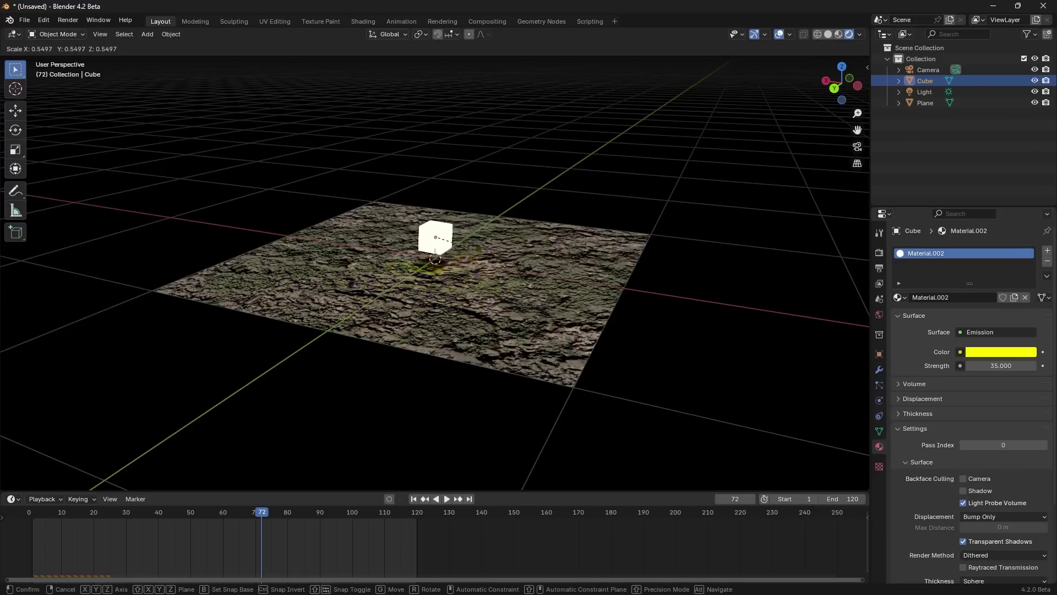
- Scale the cube, then focus the camera's depth of field on Cube at F-Stop 0.1
left_click(491, 255)
key("KP_0")
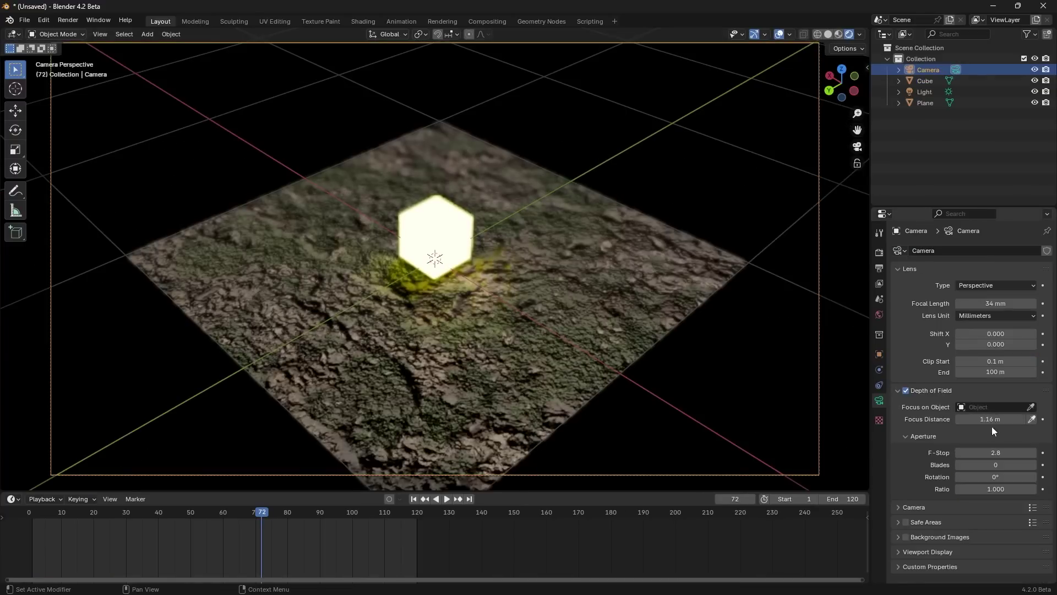
left_click(432, 218)
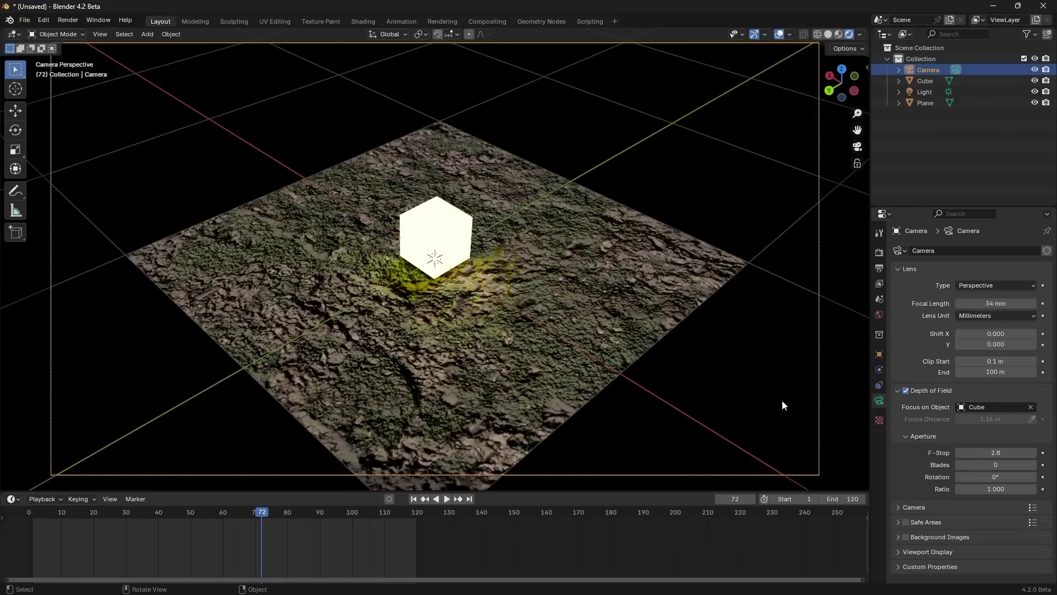
left_click_drag(996, 452, 958, 452)
- Add a point light beside the glowing cube and duplicate it into several copies
scroll(381, 394, "down", 3)
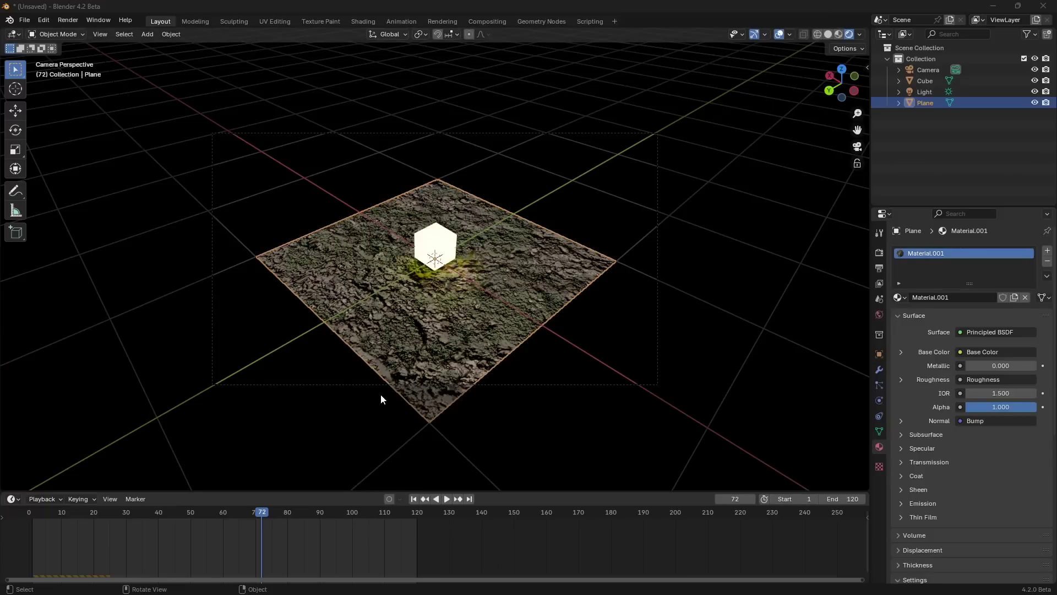
key("shift+a")
left_click(556, 470)
key("g")
left_click(460, 359)
key("shift+d")
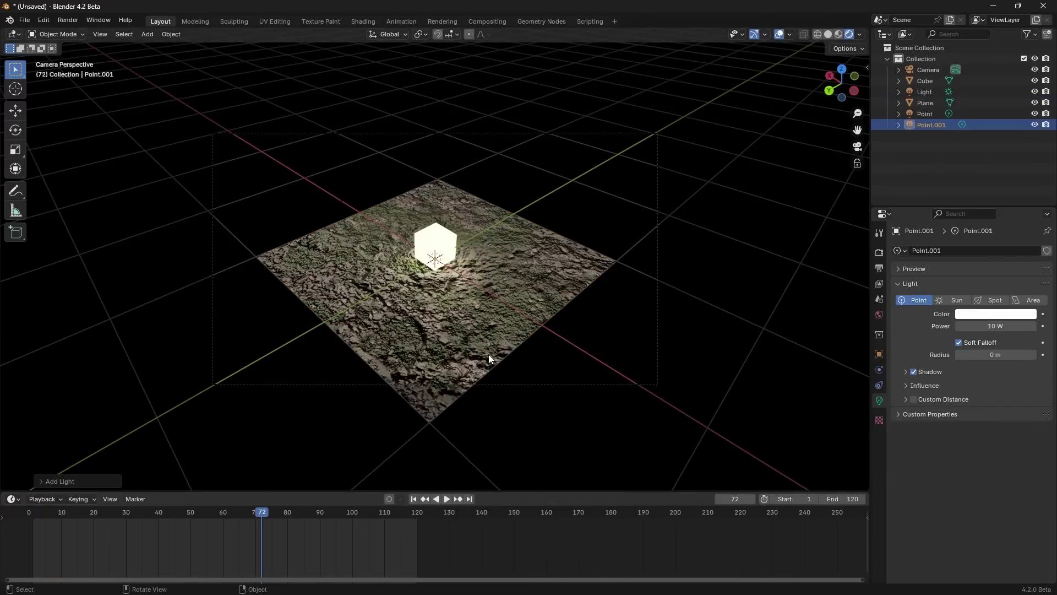
left_click(554, 322)
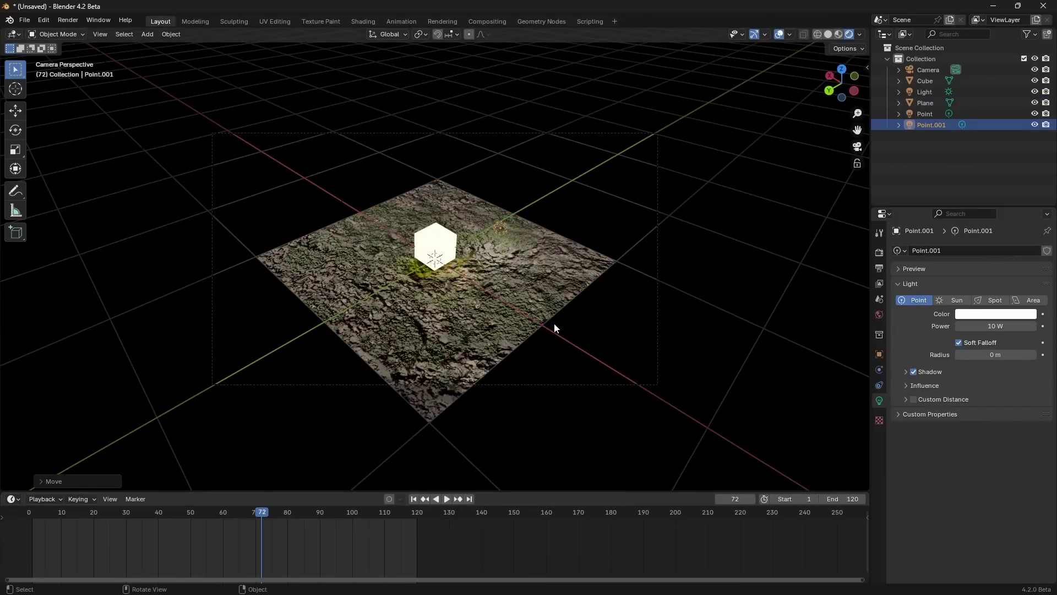
left_click(925, 114, "ctrl")
key("shift+d")
left_click(569, 299)
key("shift+d")
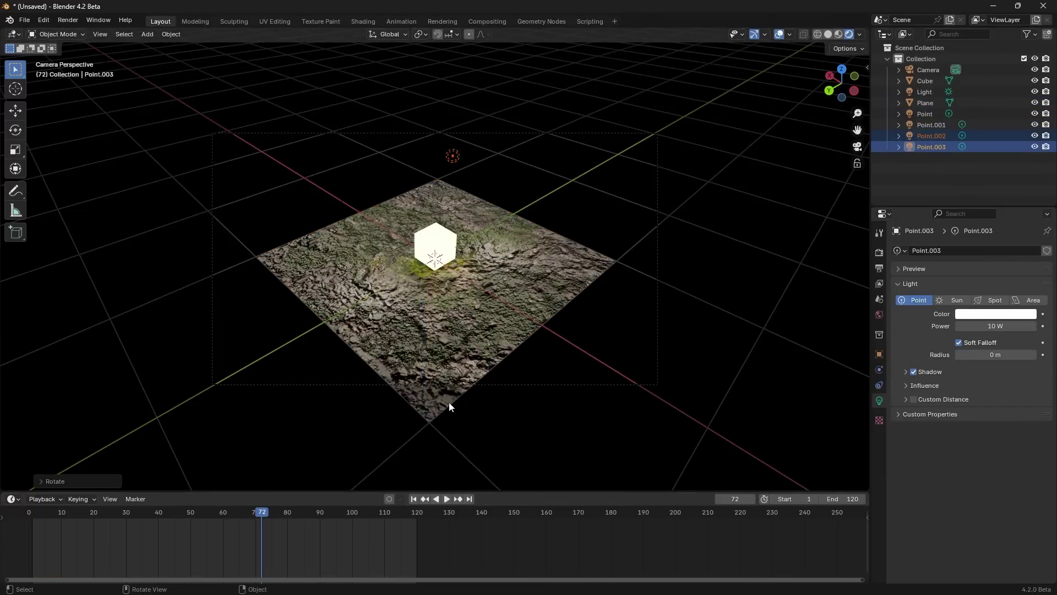
left_click(449, 406)
- Make the selected light red, then deselect all and view the scene in wireframe
left_click(995, 314)
left_click(1016, 209)
key("alt+a")
mouse_move(555, 217)
middle_mouse_down()
mouse_move(723, 231)
mouse_move(420, 104)
middle_mouse_up()
key("shift+z")
- Duplicate two lights and rotate the copies around the cube to complete the ring
left_click(316, 186)
key("shift+d")
left_click(366, 189)
key("r")
left_click(553, 231)
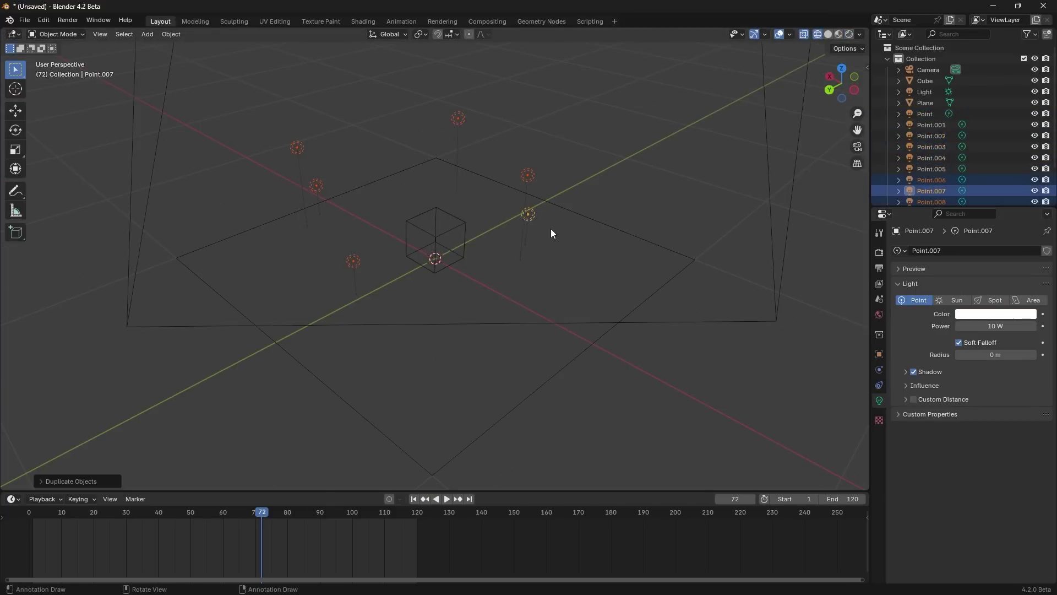
key("shift+z")
mouse_move(452, 320)
middle_mouse_down()
mouse_move(715, 259)
mouse_move(524, 349)
mouse_move(642, 365)
mouse_move(550, 286)
middle_mouse_up()
- Make one light green, then select the glowing Cube and start moving it
left_click(971, 315)
left_click(971, 315)
left_click(944, 193)
scroll(523, 349, "up", 3)
left_click(439, 209)
key("g")
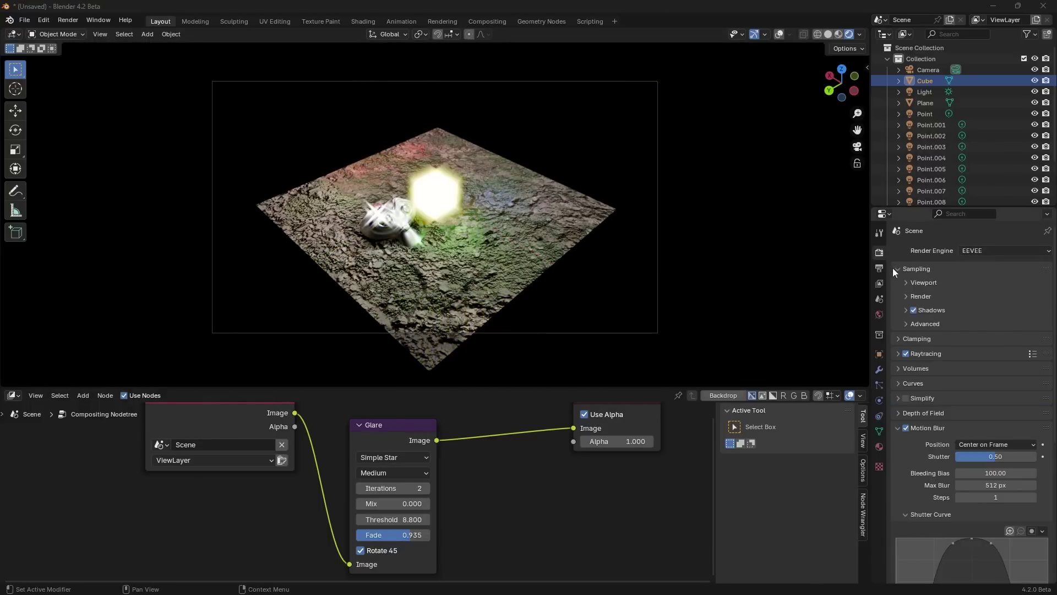
- Expand the Clamping, Raytracing, Volumes and Curves panels in Render Properties
left_click(896, 269)
left_click(897, 269)
left_click(897, 338)
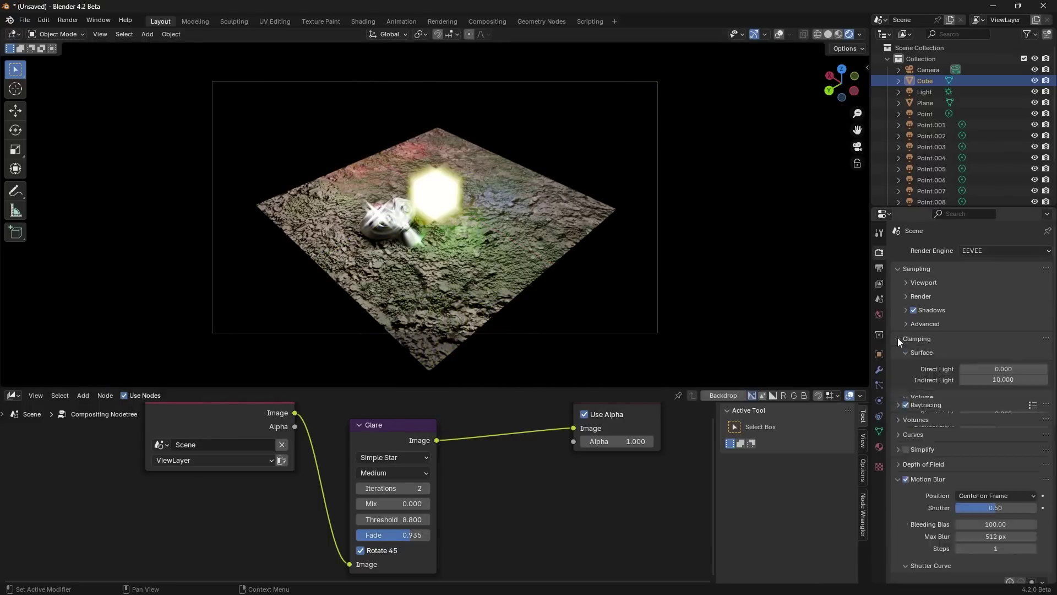
left_click(902, 441)
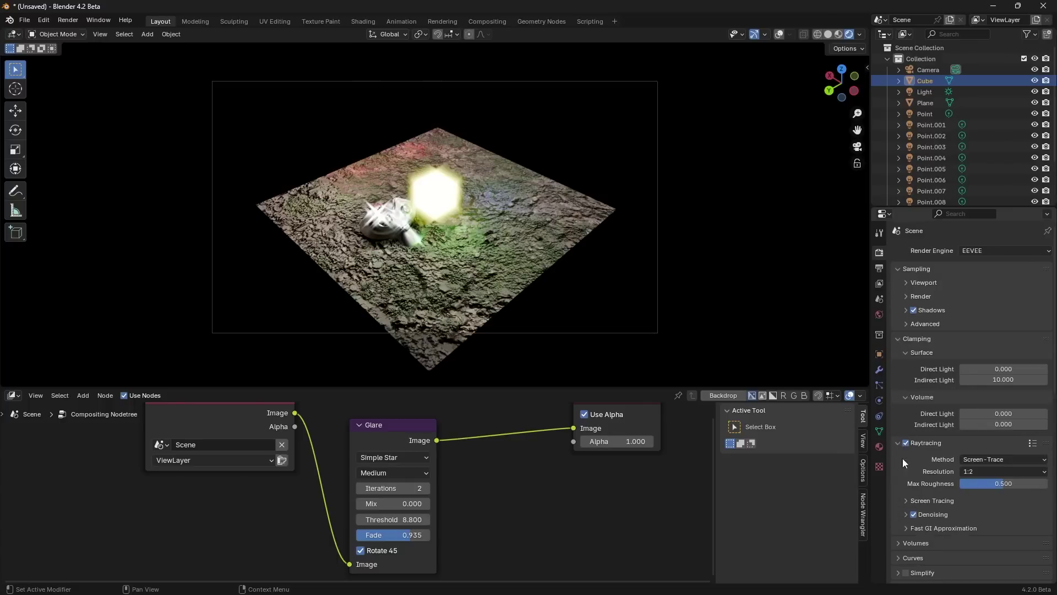
left_click(905, 542)
scroll(937, 509, "down", 3)
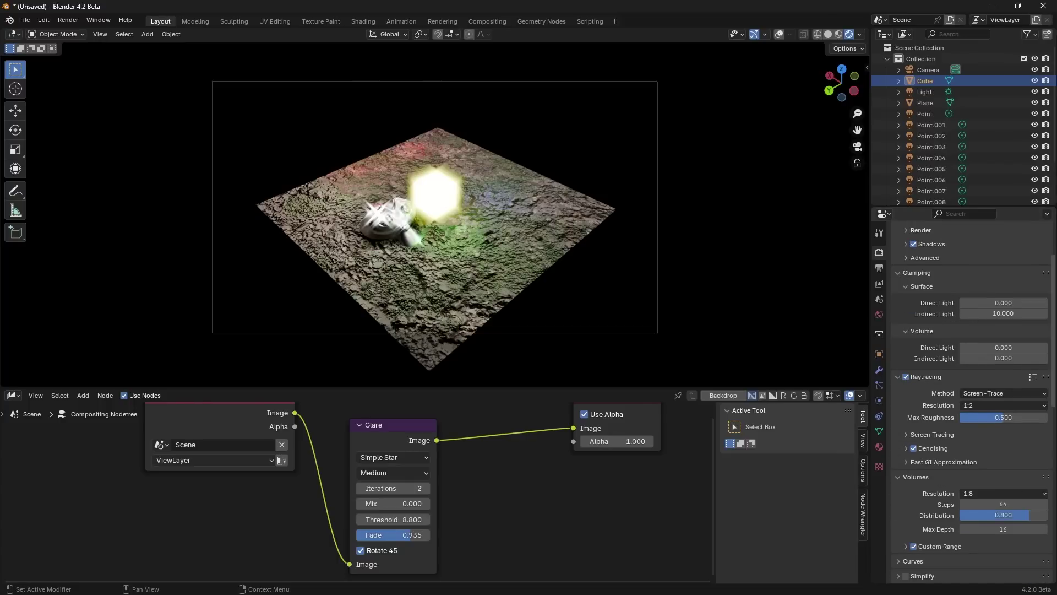
scroll(969, 402, "down", 9)
left_click(958, 359)
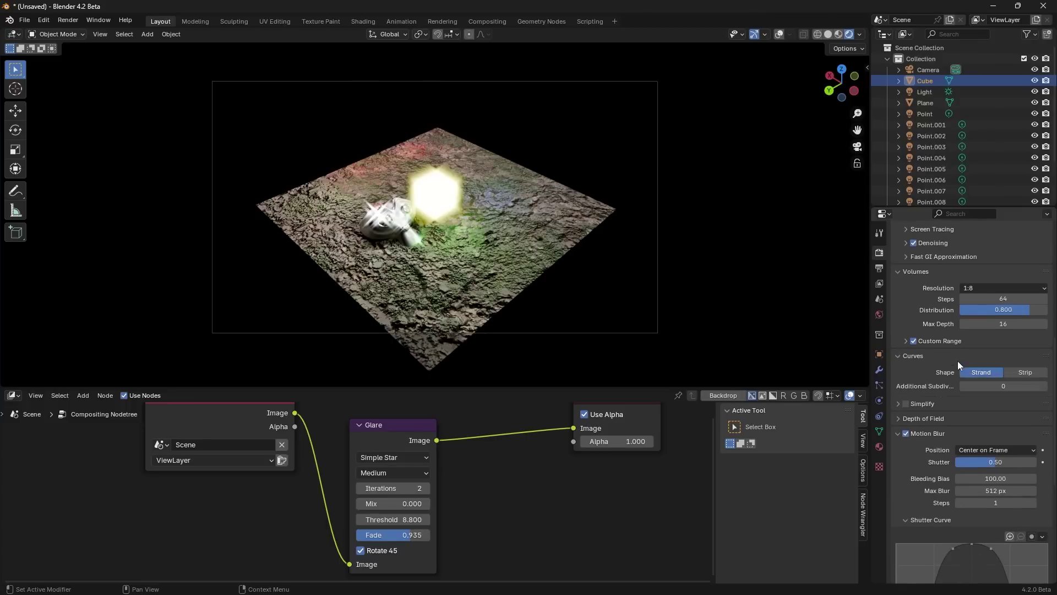
scroll(1041, 315, "up", 9)
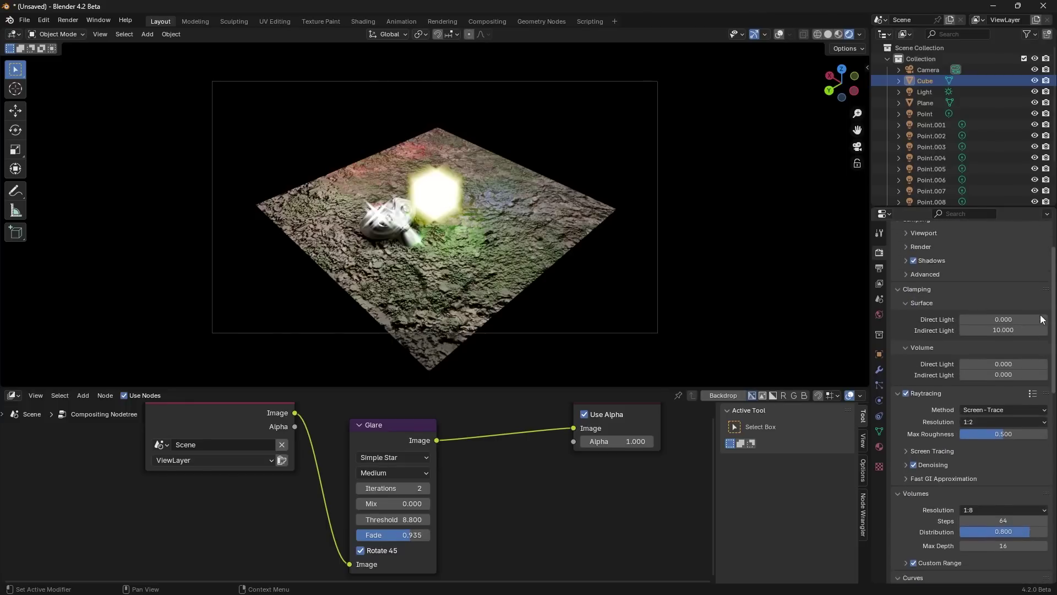
scroll(1040, 297, "up", 2)
- Drag the viewport/compositor border down to give the 3D viewport more height
left_click_drag(449, 388, 449, 459)
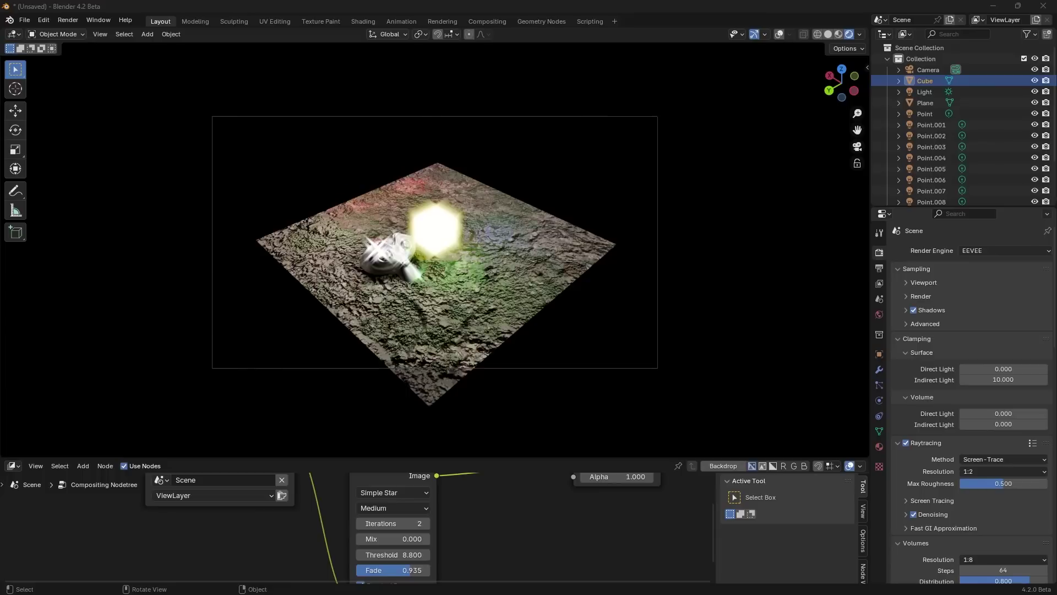
scroll(973, 402, "down", 17)
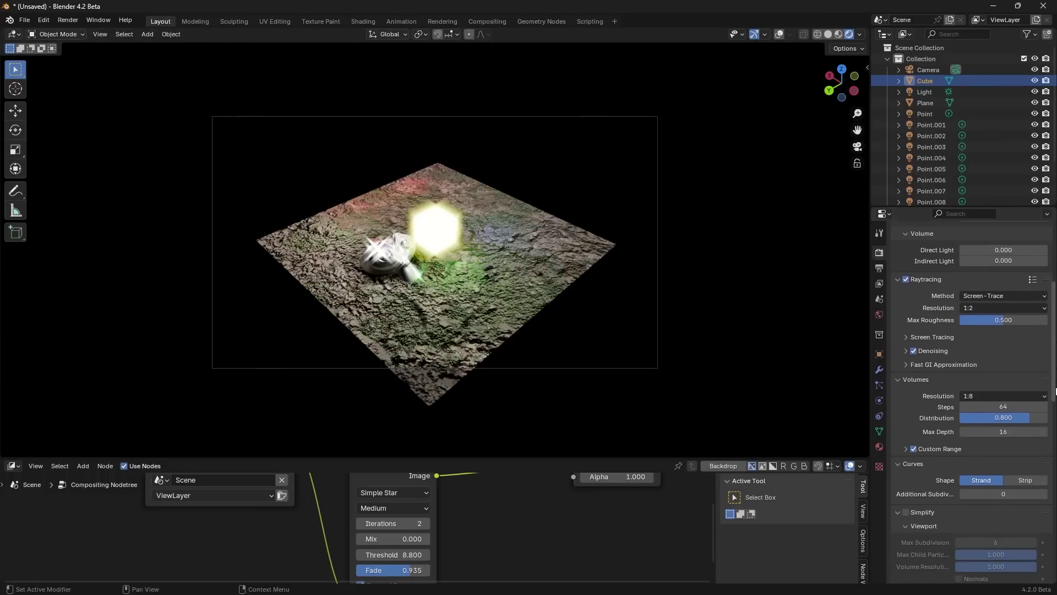
scroll(973, 402, "down", 12)
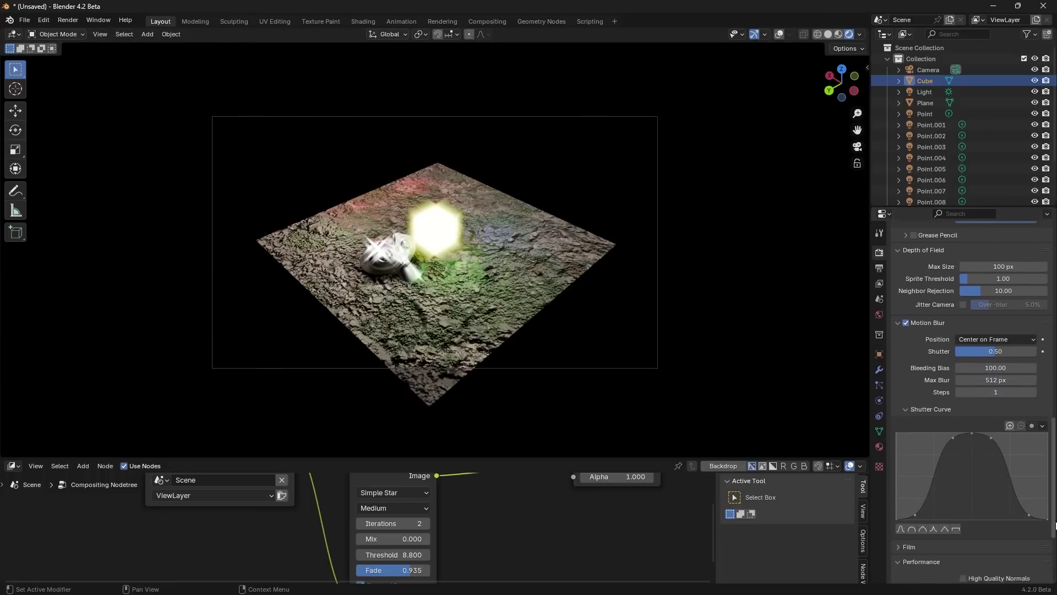
scroll(973, 402, "down", 1)
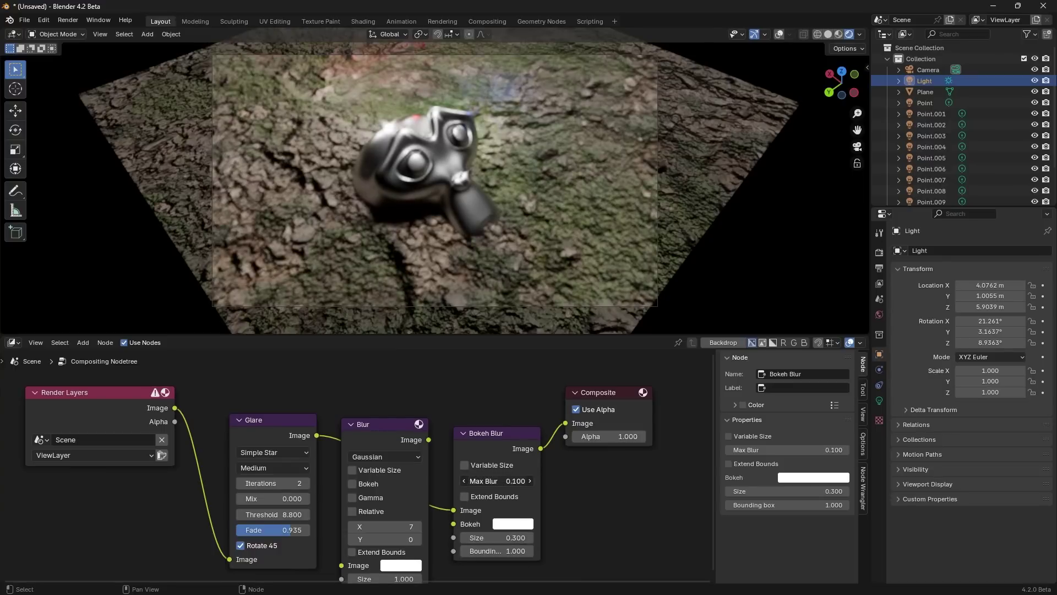
- Enlarge the Bokeh Blur size and tint the bokeh shape magenta
left_click_drag(496, 550, 523, 537)
left_click(512, 524)
mouse_move(553, 418)
left_mouse_down()
mouse_move(561, 431)
mouse_move(601, 407)
mouse_move(568, 338)
left_mouse_up()
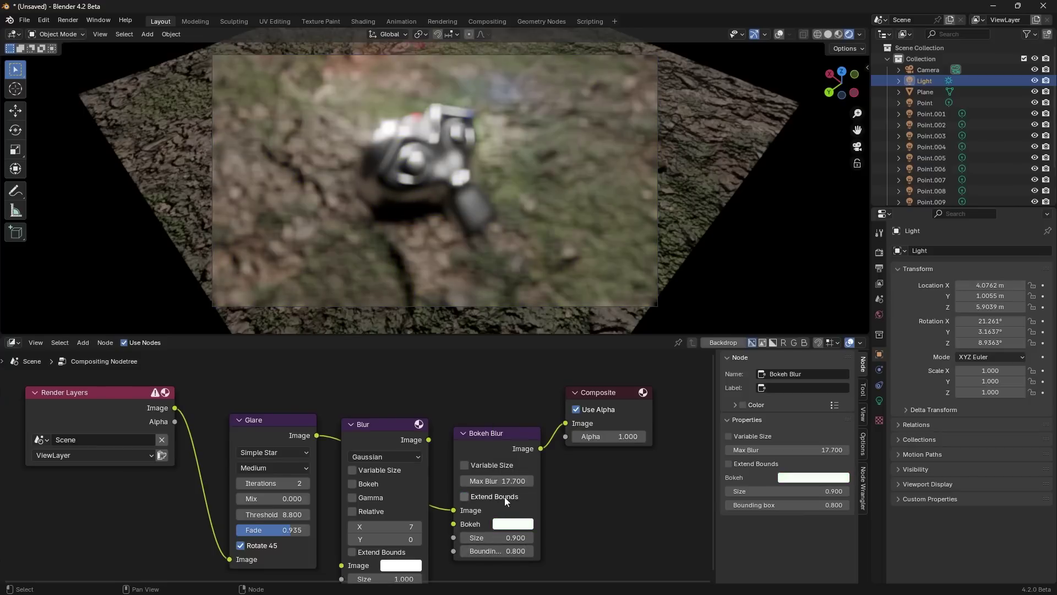
mouse_move(504, 497)
middle_mouse_down()
mouse_move(439, 499)
mouse_move(492, 501)
middle_mouse_up()
left_click(857, 146)
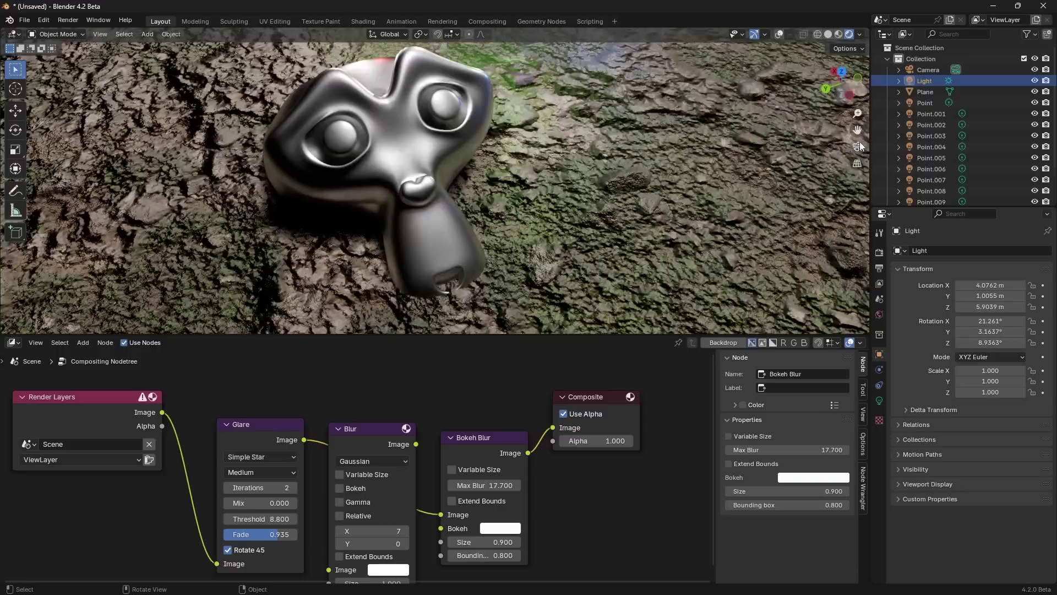
left_click(857, 146)
middle_click_drag(539, 478, 560, 462)
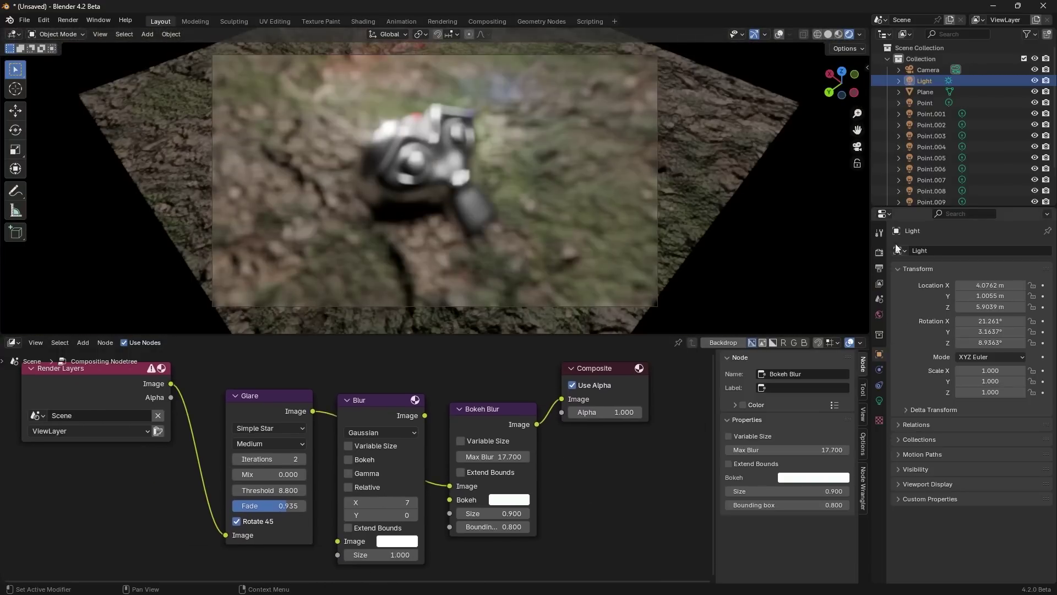
- Search render settings for 'comp' and set the compositor Device to CPU, Precision Auto
left_click(879, 252)
left_click(972, 213)
type("comp")
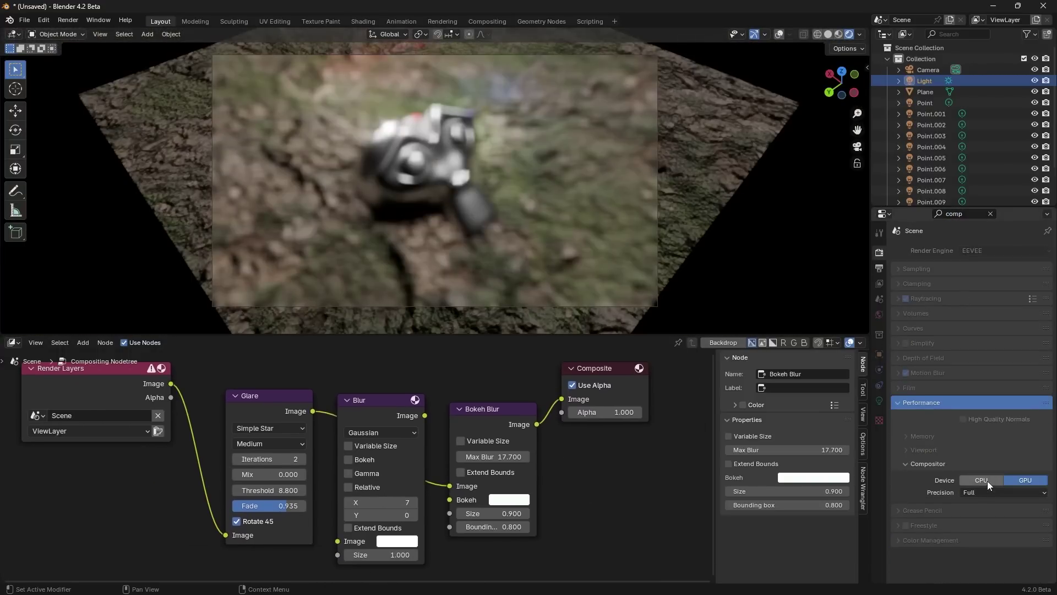
left_click(986, 480)
left_click(987, 495)
left_click(990, 503)
left_click(989, 496)
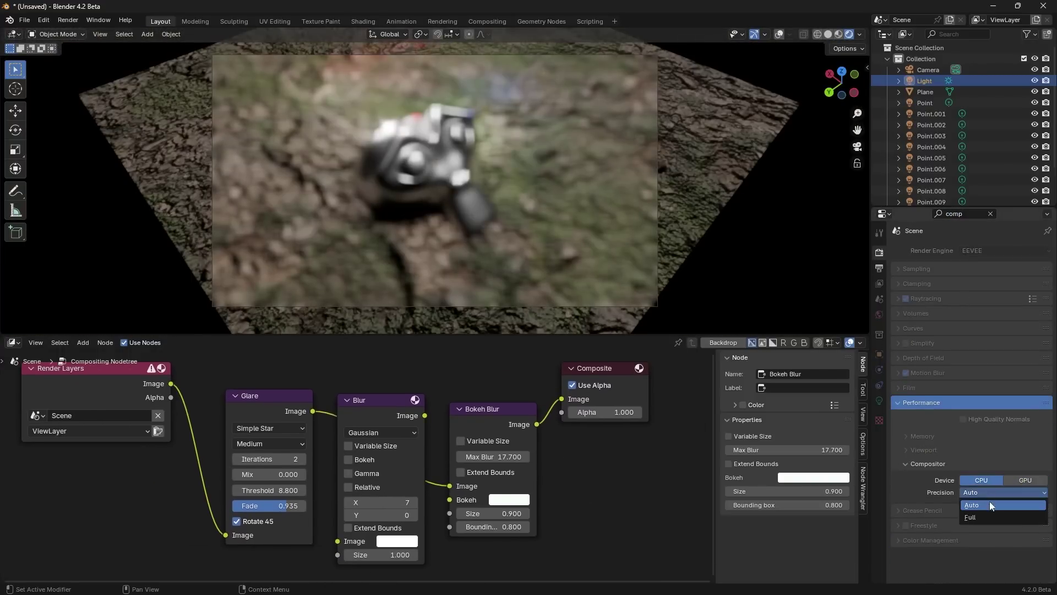
left_click(994, 515)
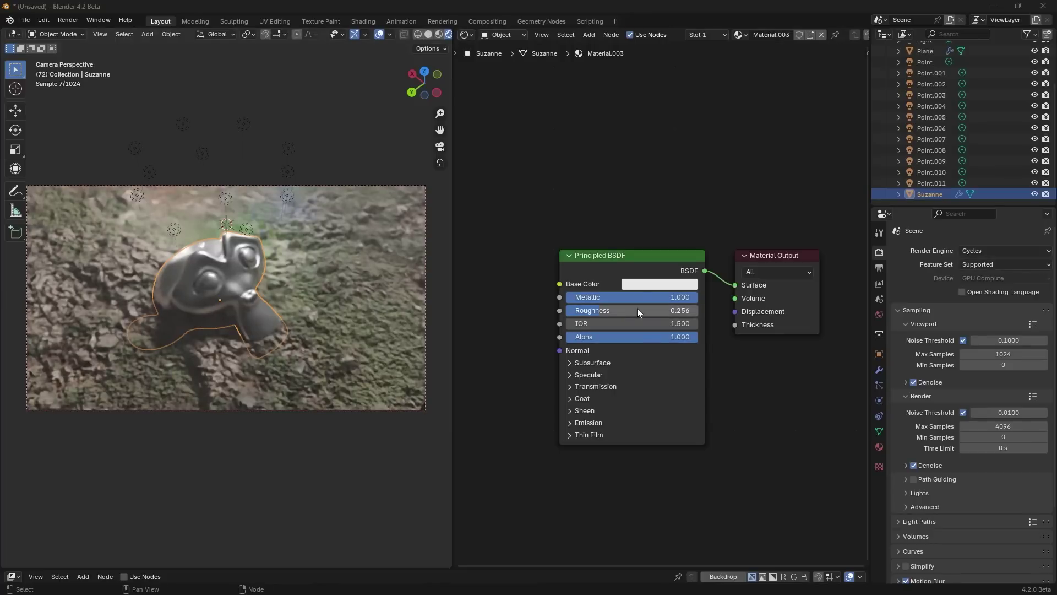
- Lower Suzanne's roughness to 0.143 and scale the Plane.001 ray portal up to 0.874
left_click_drag(637, 310, 607, 310)
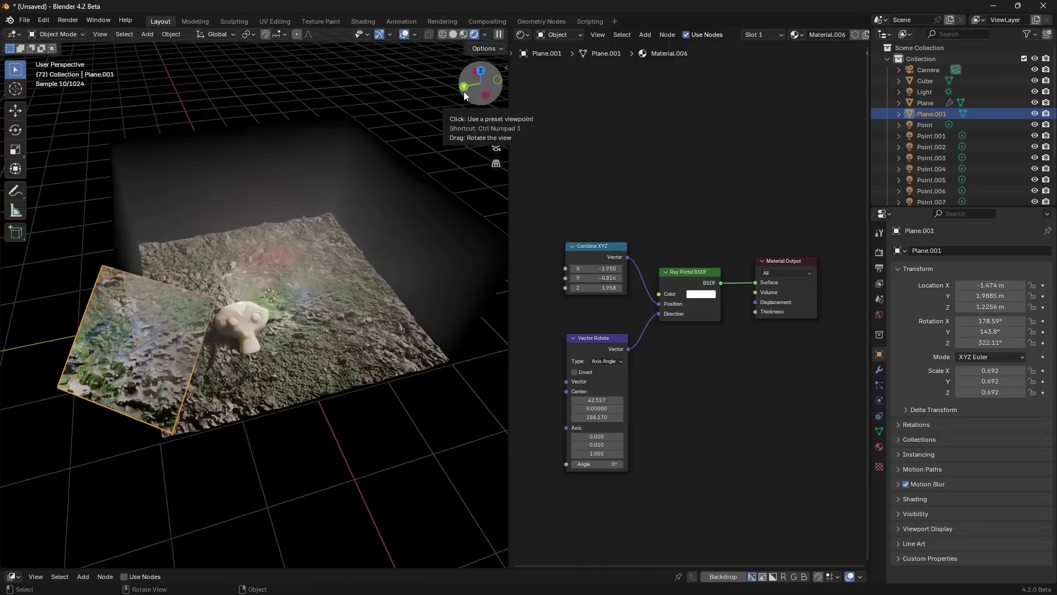
left_click_drag(464, 95, 413, 95)
key("s")
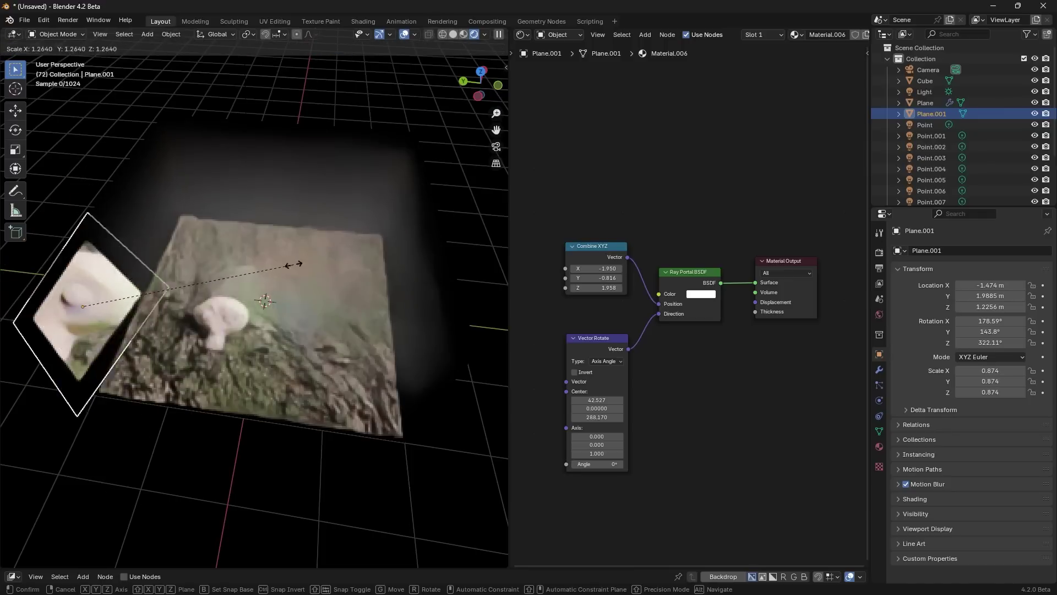
left_click(293, 264)
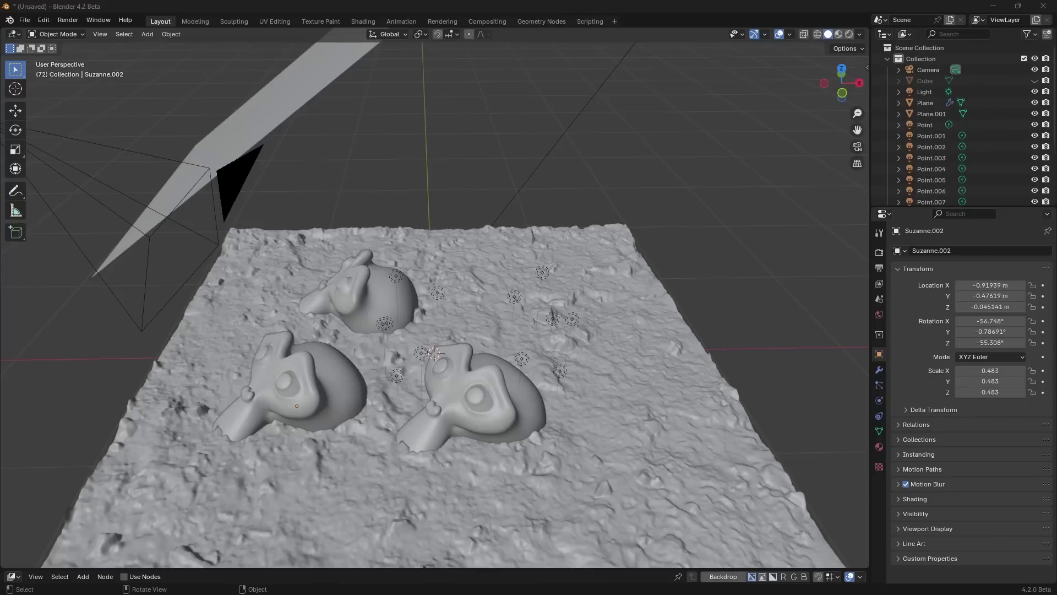
- Move the selected Suzanne heads into a new Collection 2 and show its Collection properties
left_click(359, 296)
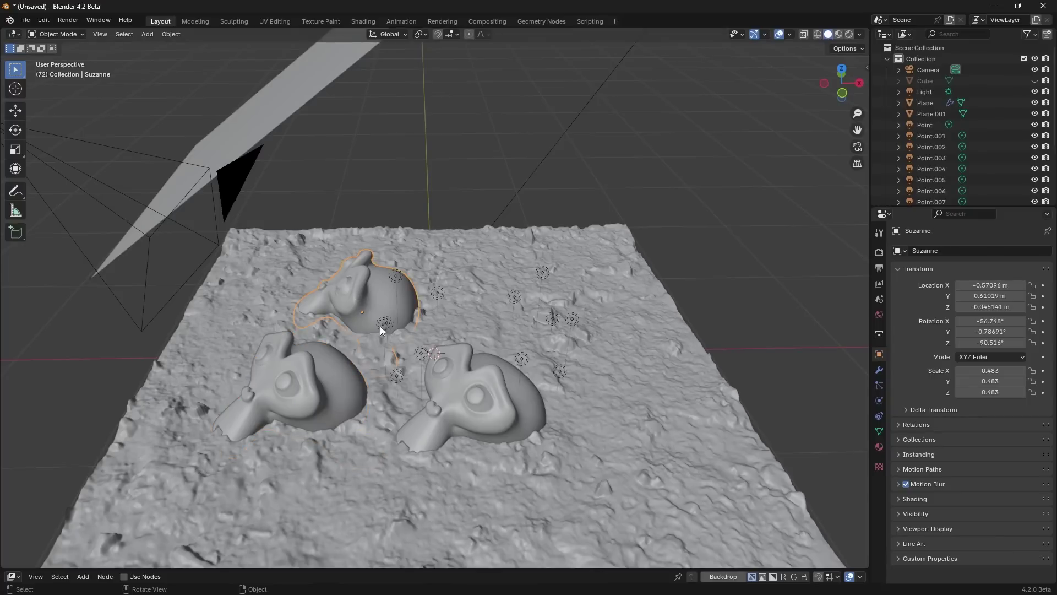
middle_click_drag(432, 408, 401, 424)
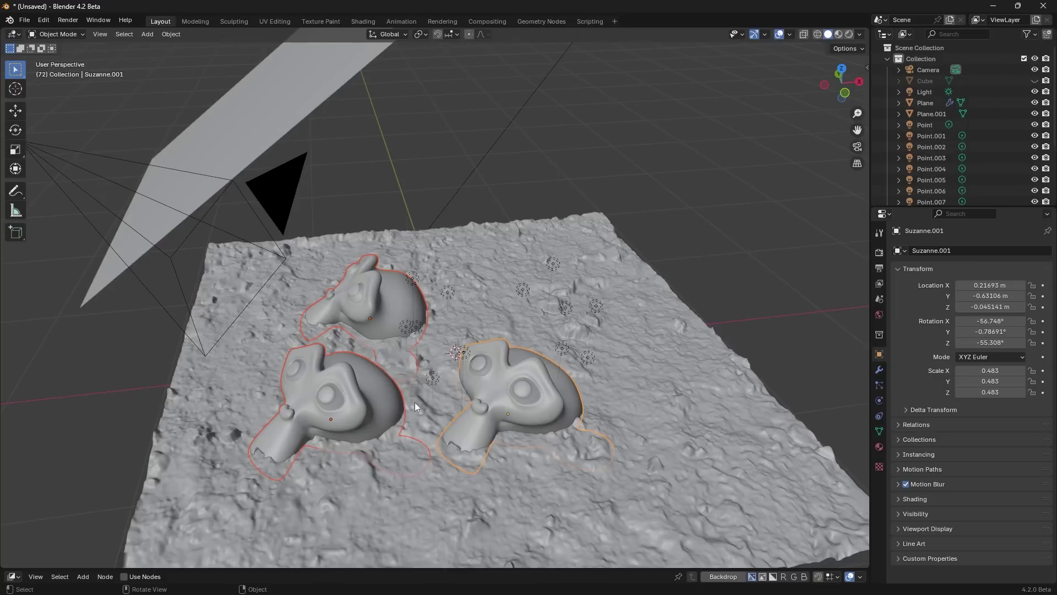
key("m")
left_click(490, 369)
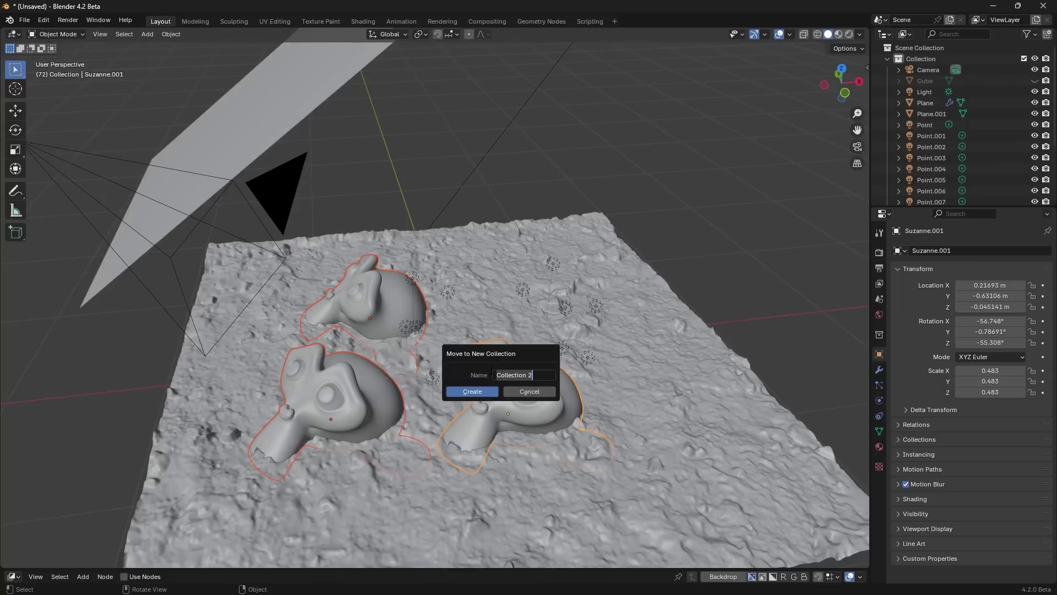
left_click(471, 391)
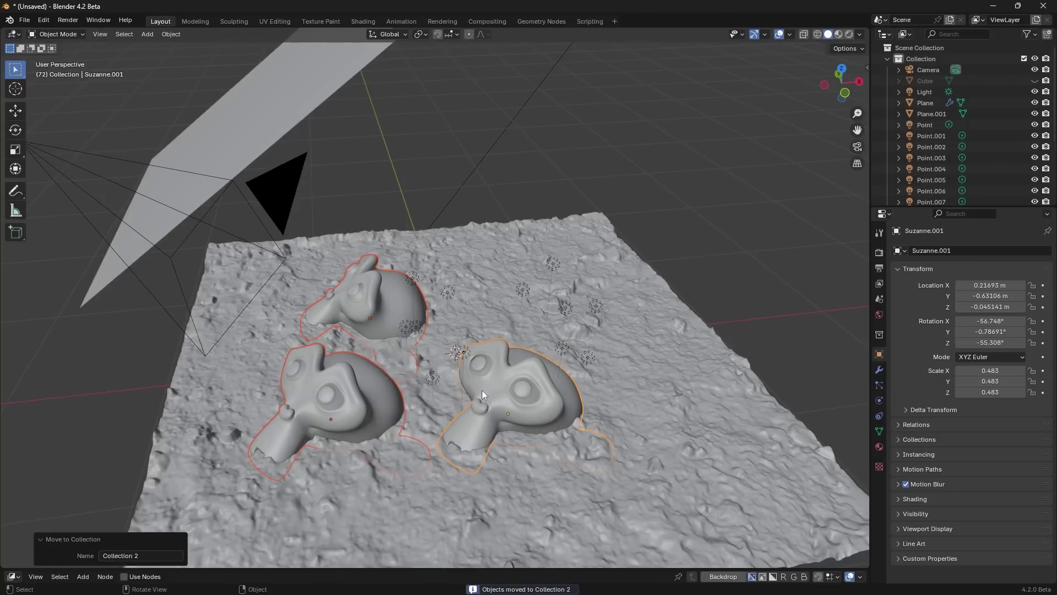
left_click(880, 335)
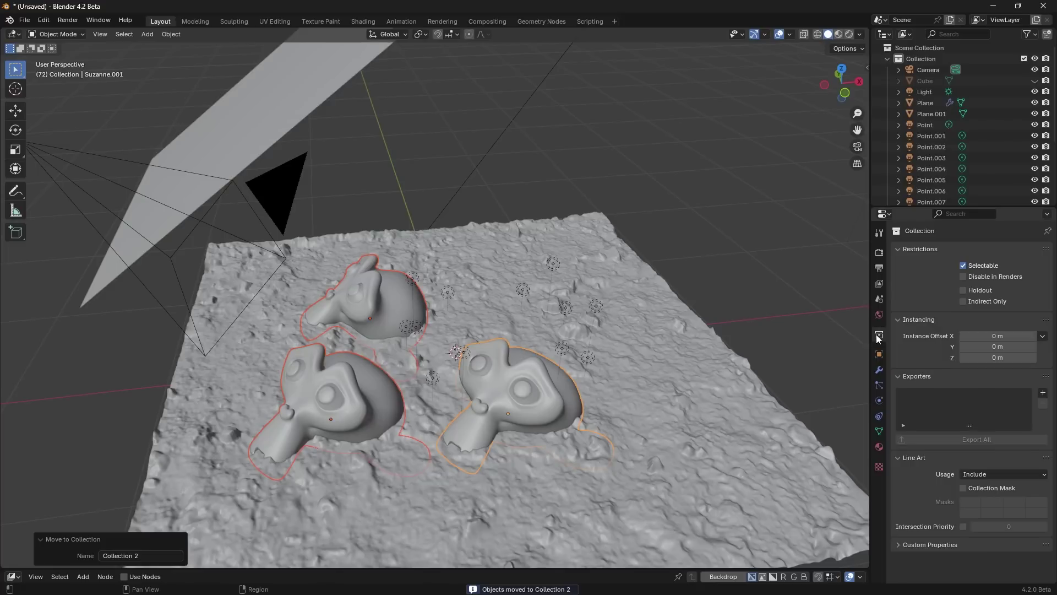
- Add an FBX exporter under the collection's Exporters and run Export All
left_click(1042, 393)
left_click(979, 459)
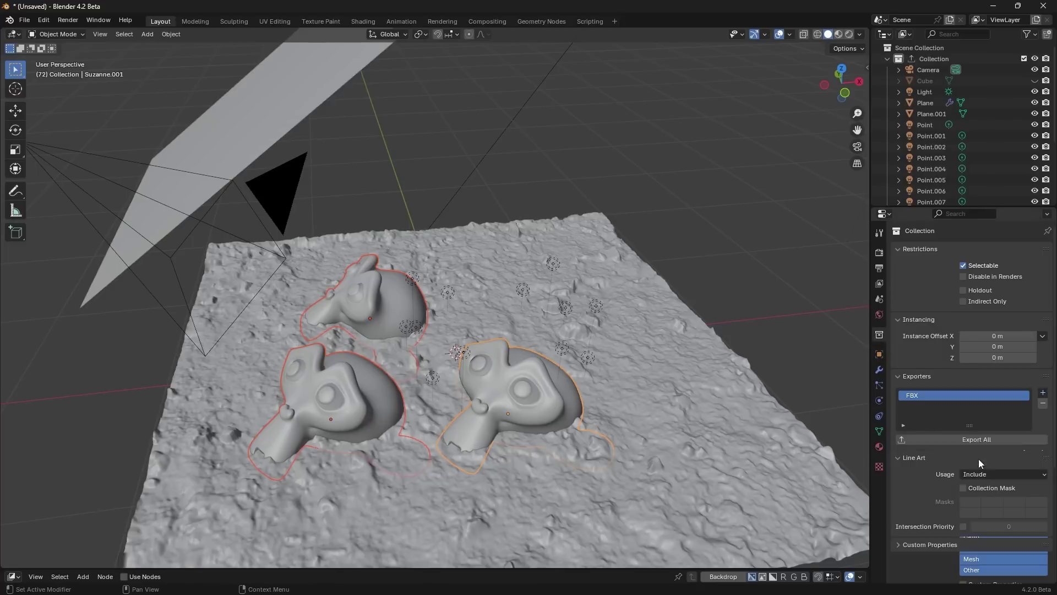
scroll(976, 364, "down", 4)
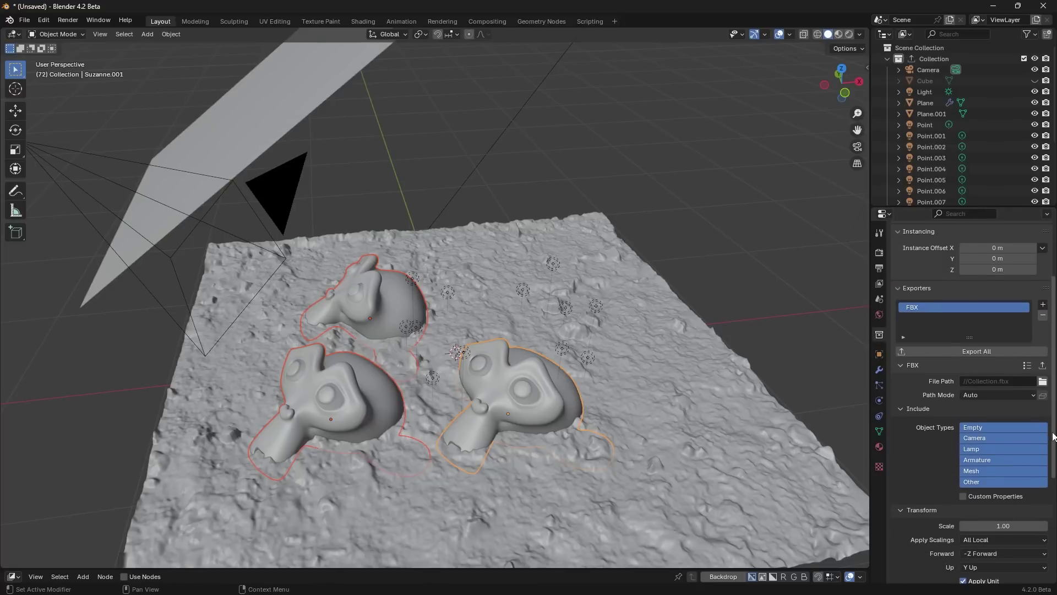
left_click(963, 351)
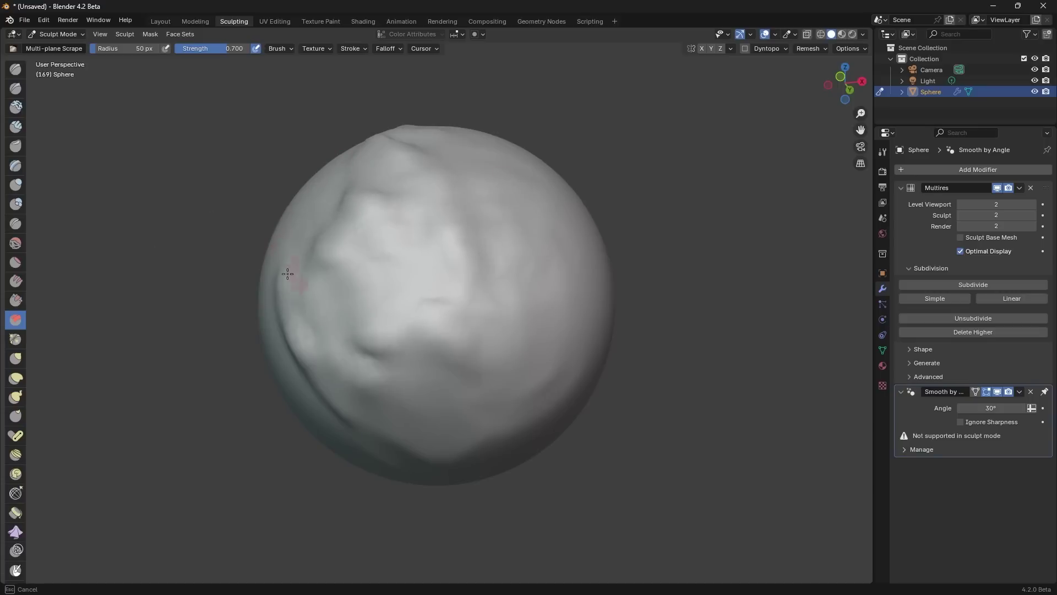
- Scrape strokes across the sphere's lower and upper surface with the Multi-plane Scrape brush
mouse_move(287, 274)
left_mouse_down()
mouse_move(369, 290)
mouse_move(351, 393)
mouse_move(385, 413)
mouse_move(572, 443)
mouse_move(325, 333)
left_mouse_up()
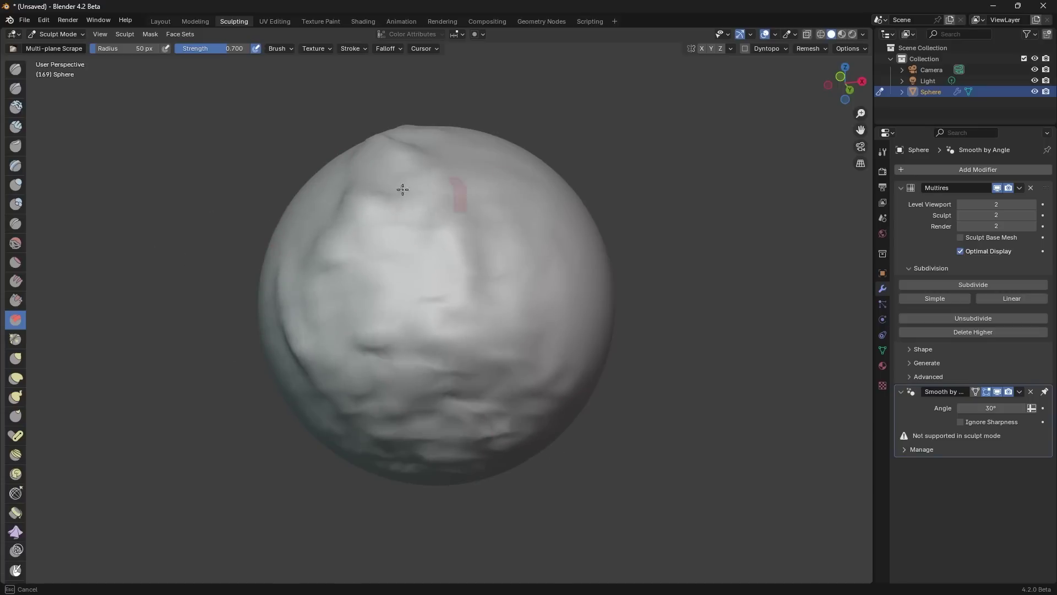
mouse_move(403, 189)
left_mouse_down()
mouse_move(435, 278)
mouse_move(596, 348)
mouse_move(567, 306)
mouse_move(359, 228)
mouse_move(357, 258)
left_mouse_up()
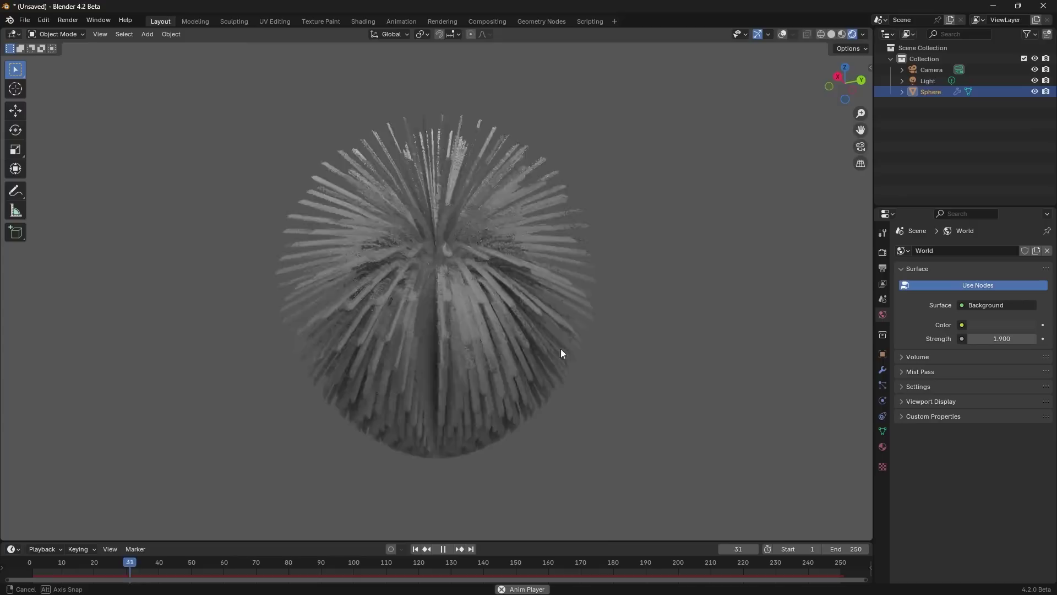
middle_click_drag(560, 353, 702, 404)
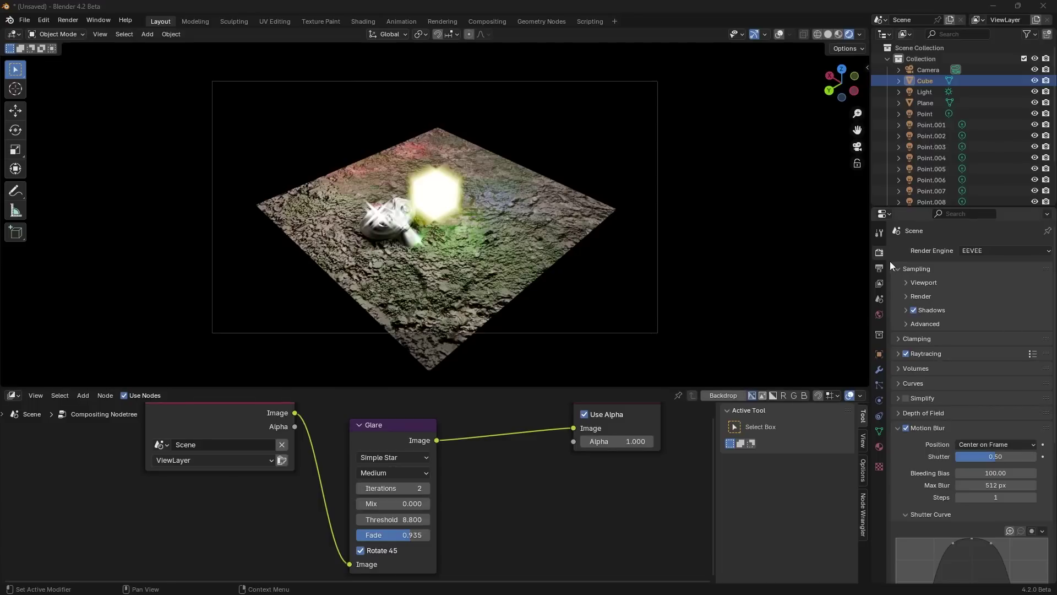
- Expand the Sampling, Clamping and Raytracing render settings panels for review
left_click(896, 269)
left_click(896, 268)
left_click(897, 338)
left_click(907, 443)
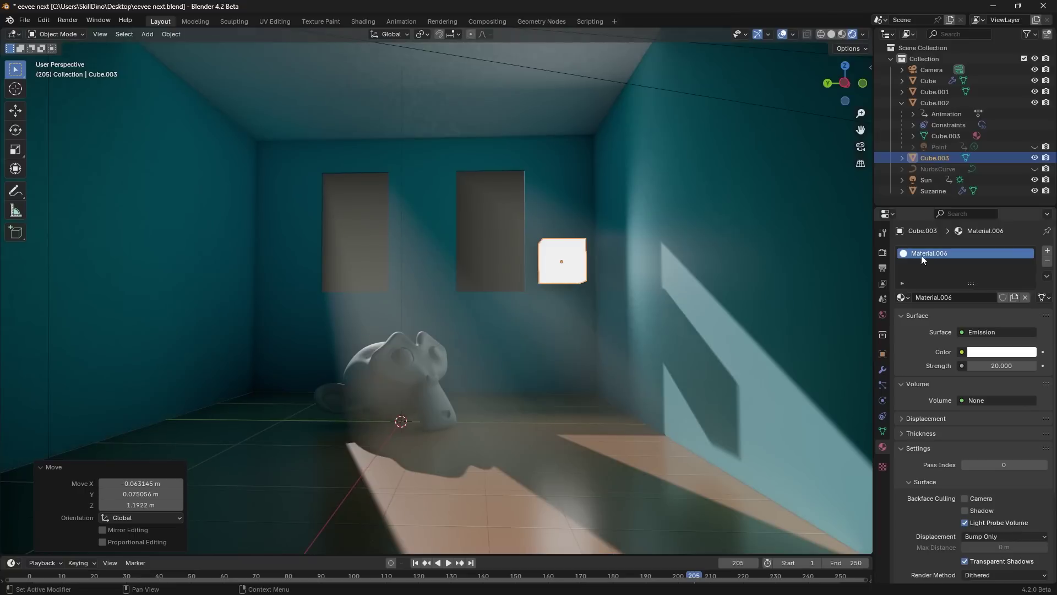
- Rotate the Sun to 48.777° on Z, then play the room animation and stop at frame 15
left_click(928, 180)
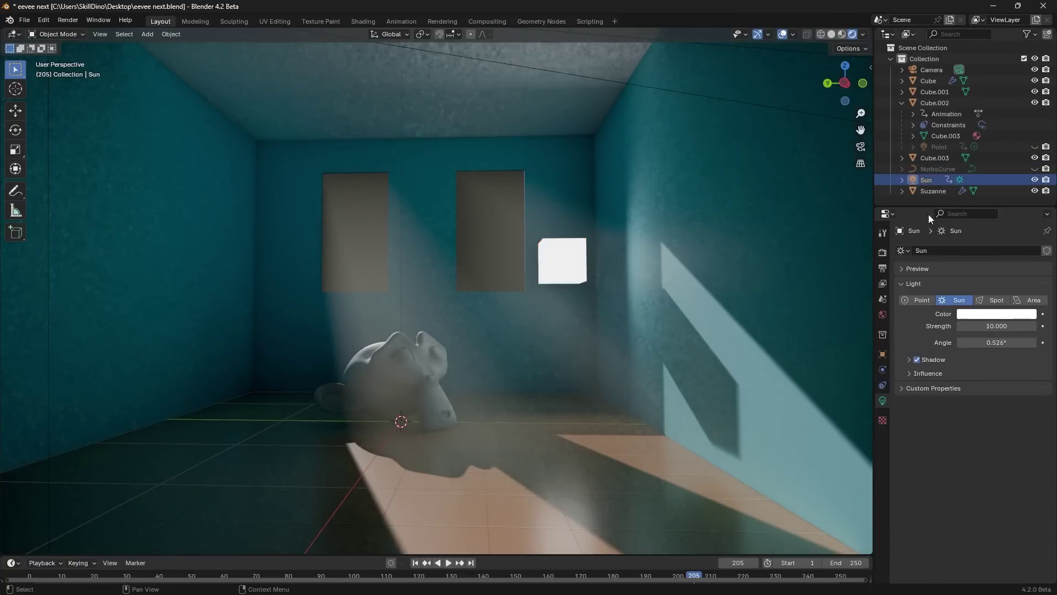
left_click(882, 355)
left_click_drag(991, 342, 1013, 342)
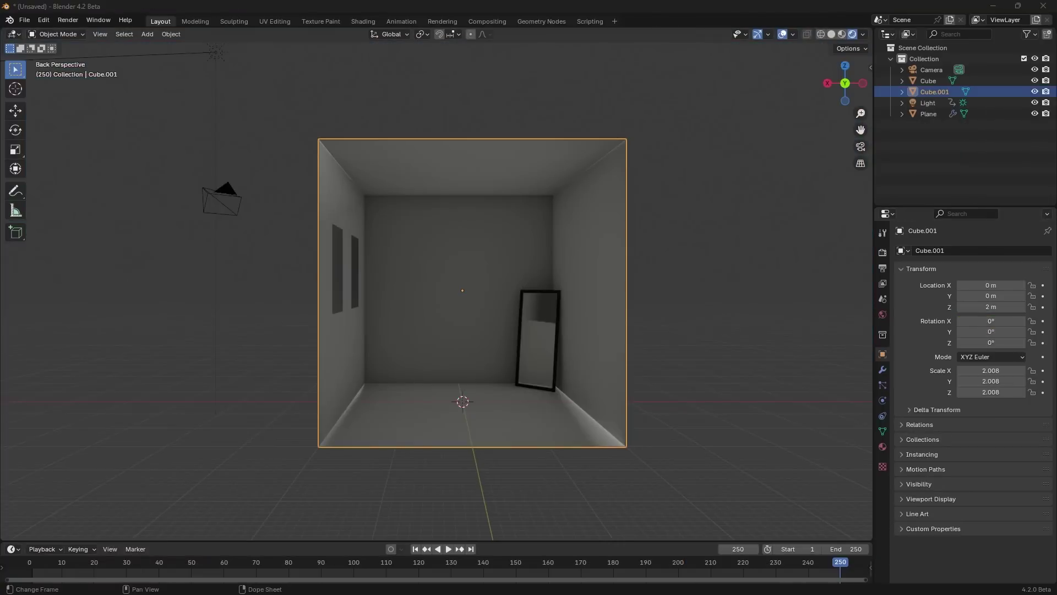
left_click(448, 549)
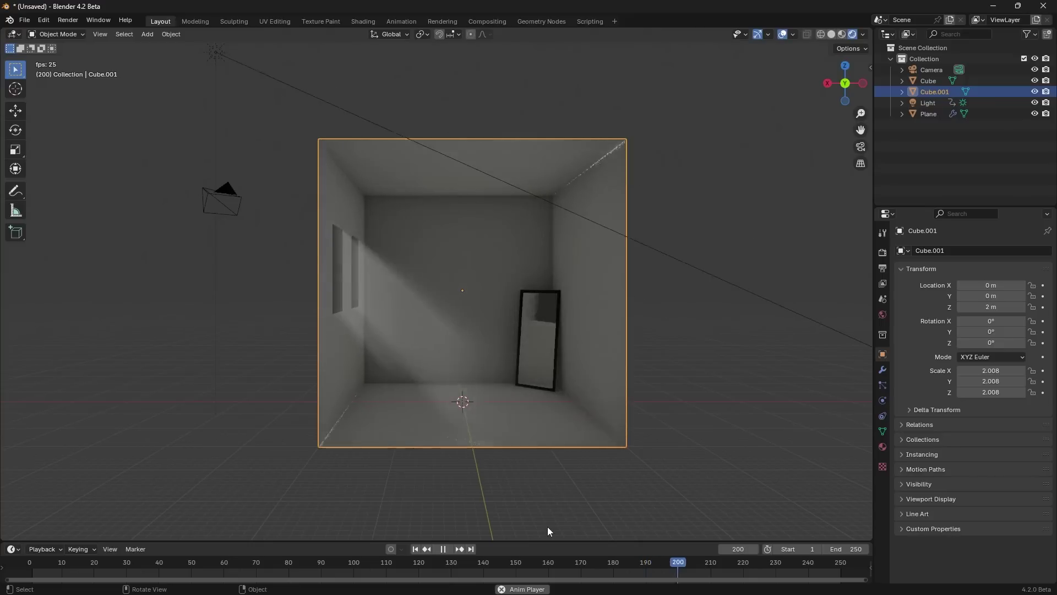
key("space")
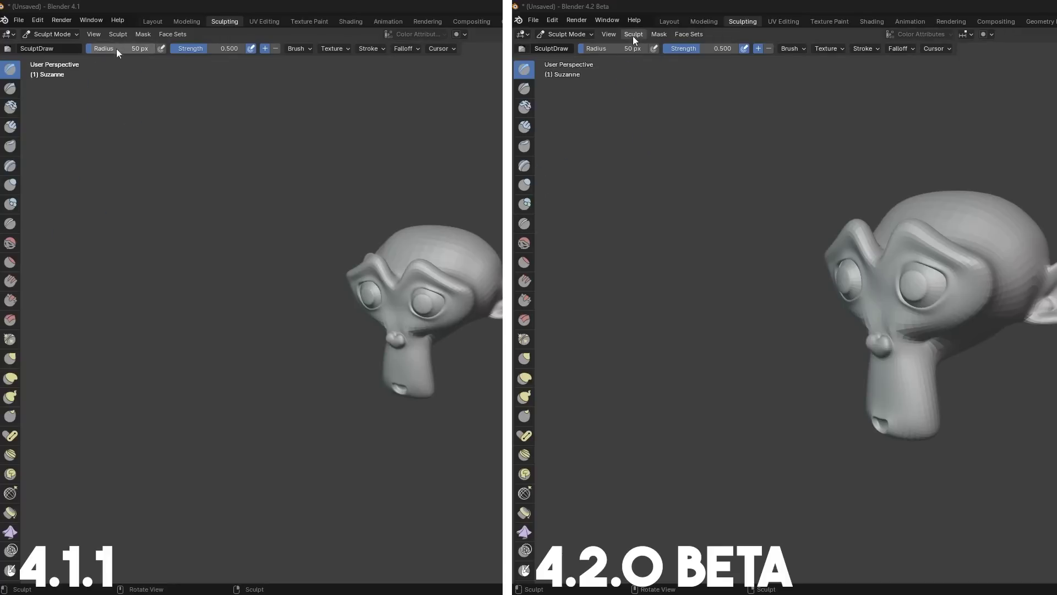
- Show 4.2's Sculpt Show/Hide and Trim/Add submenus beside Blender 4.1's Mask menu
left_click(118, 34)
left_click(633, 35)
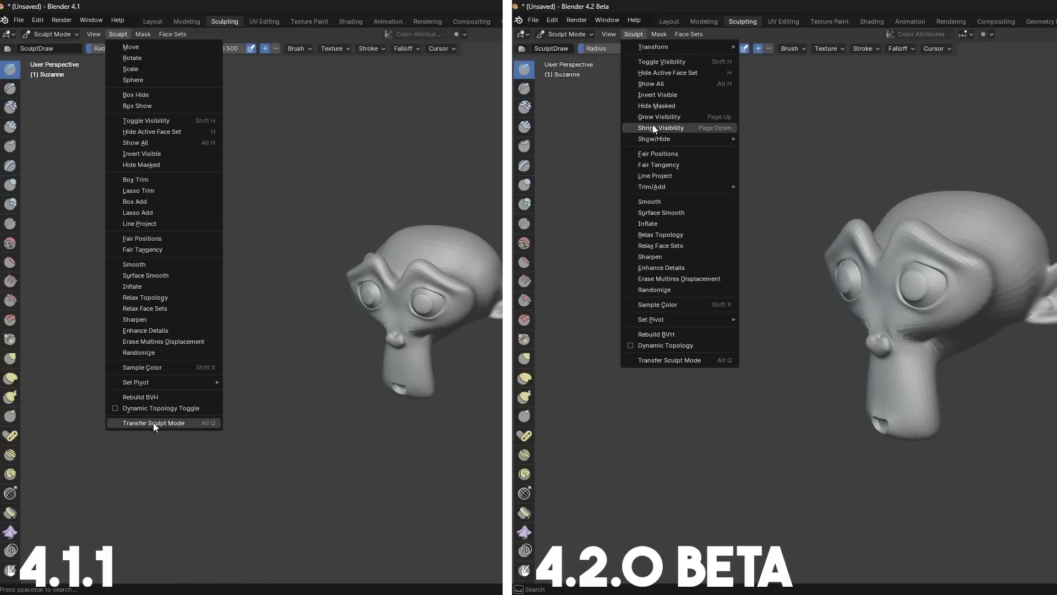
mouse_move(656, 141)
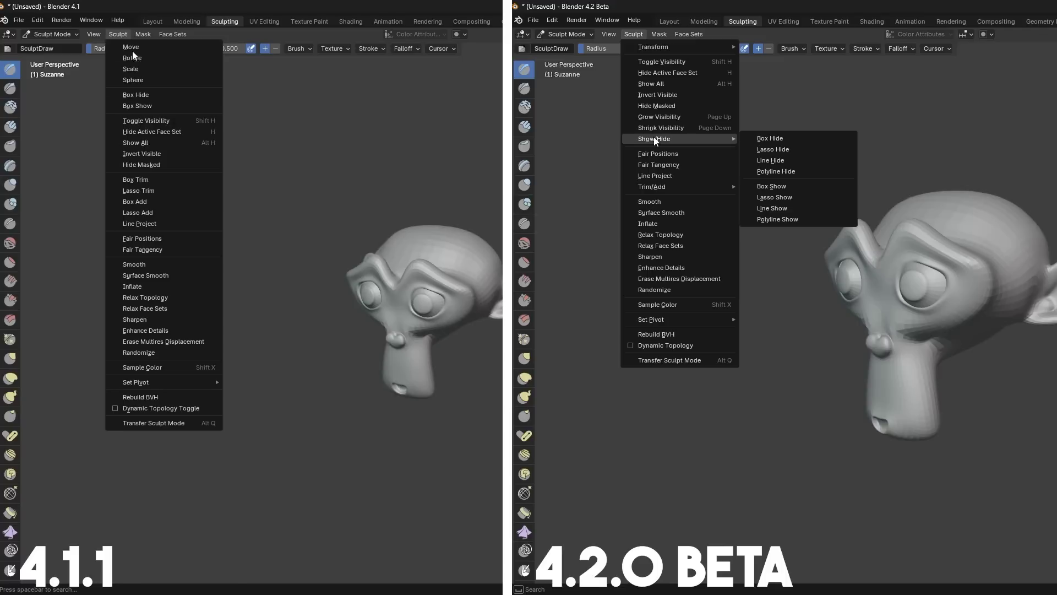
left_click(143, 34)
mouse_move(657, 188)
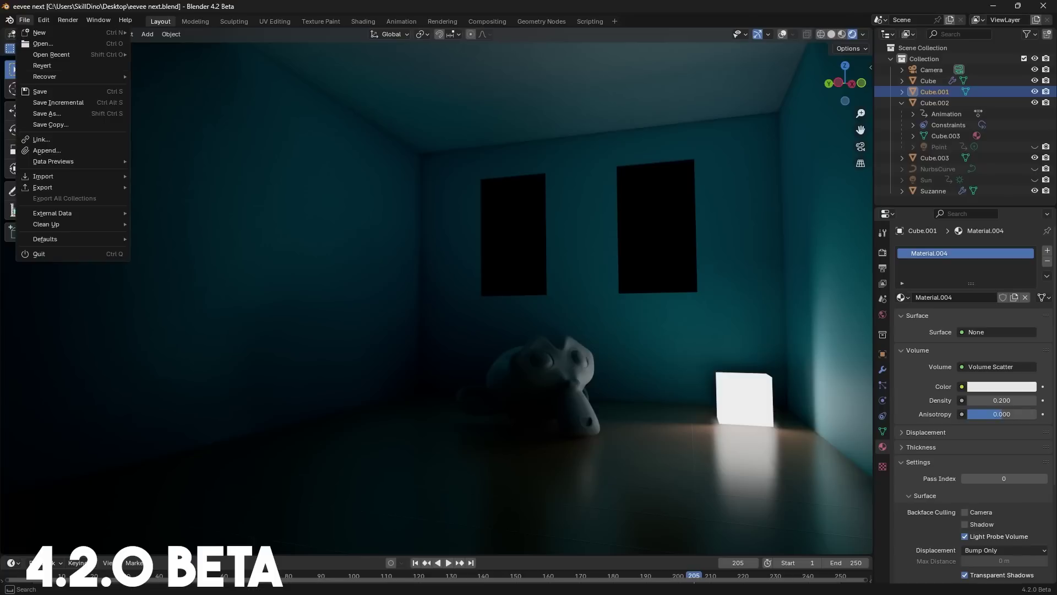
- Open Manage Unused Data from File > Clean Up, listing unused Brushes and Images
mouse_move(46, 224)
left_click(179, 235)
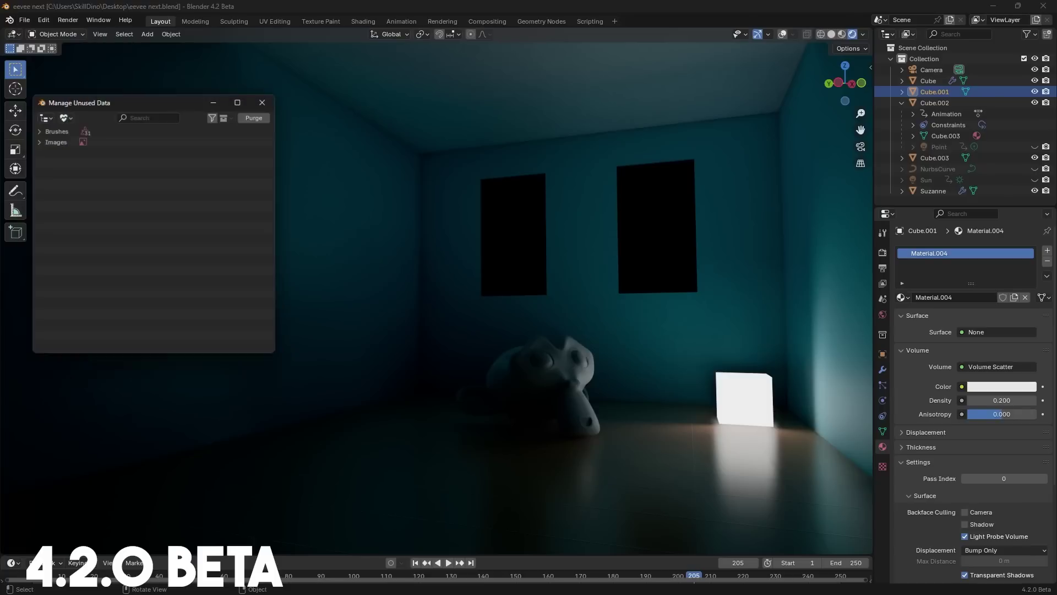